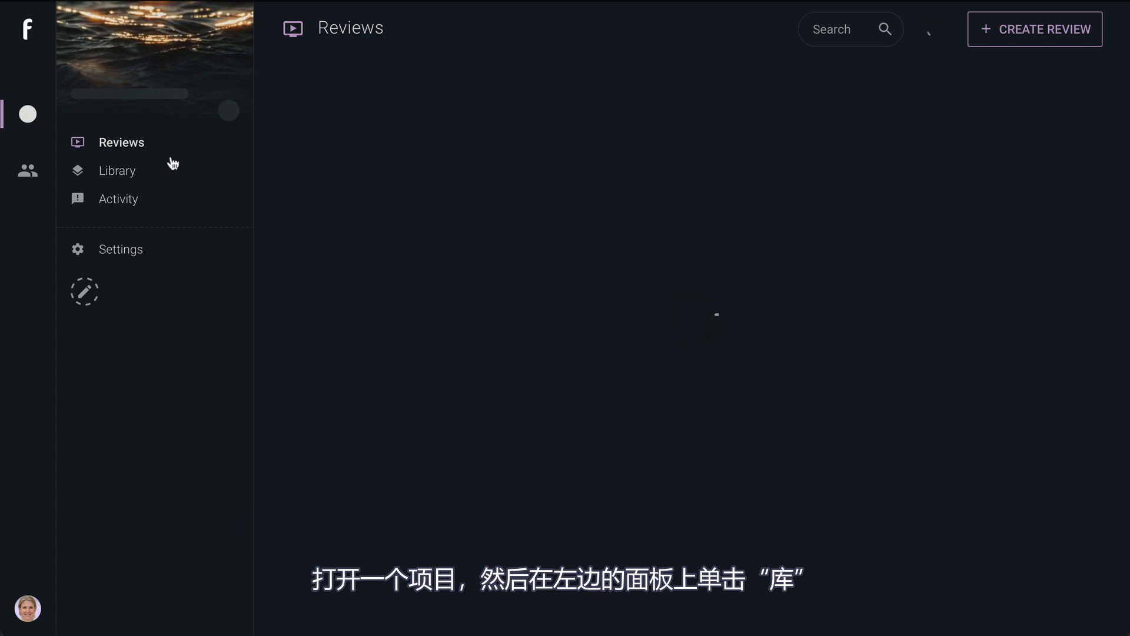
# Step: Go to the Coastal Life project's library and upload coast_01.mp4 from the Media folder
pyautogui.click(118, 172)
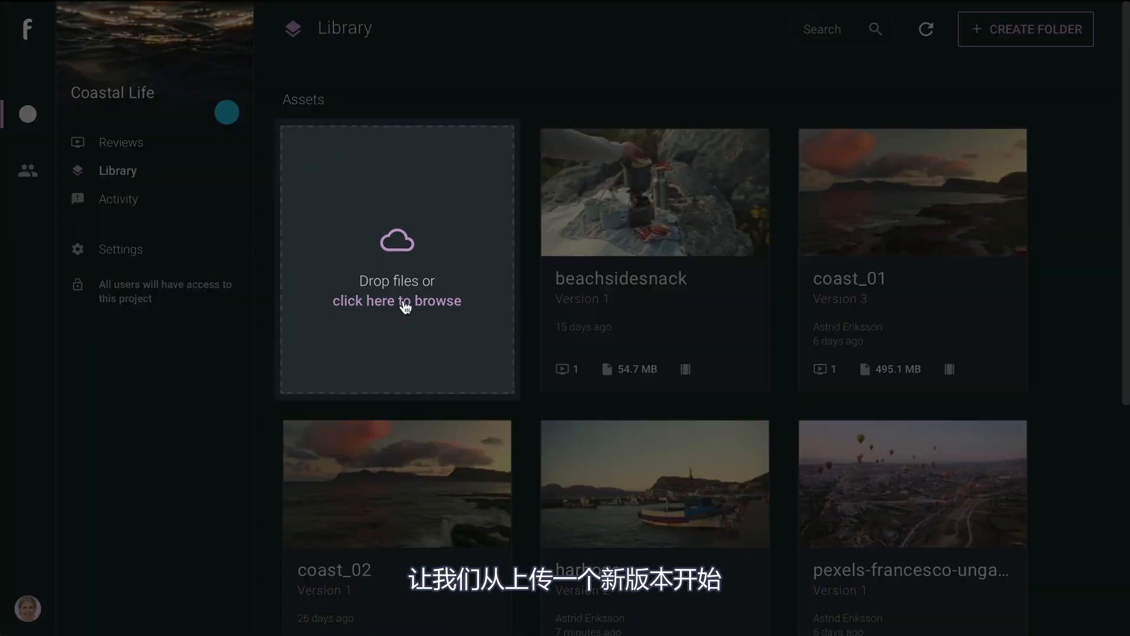
pyautogui.click(404, 301)
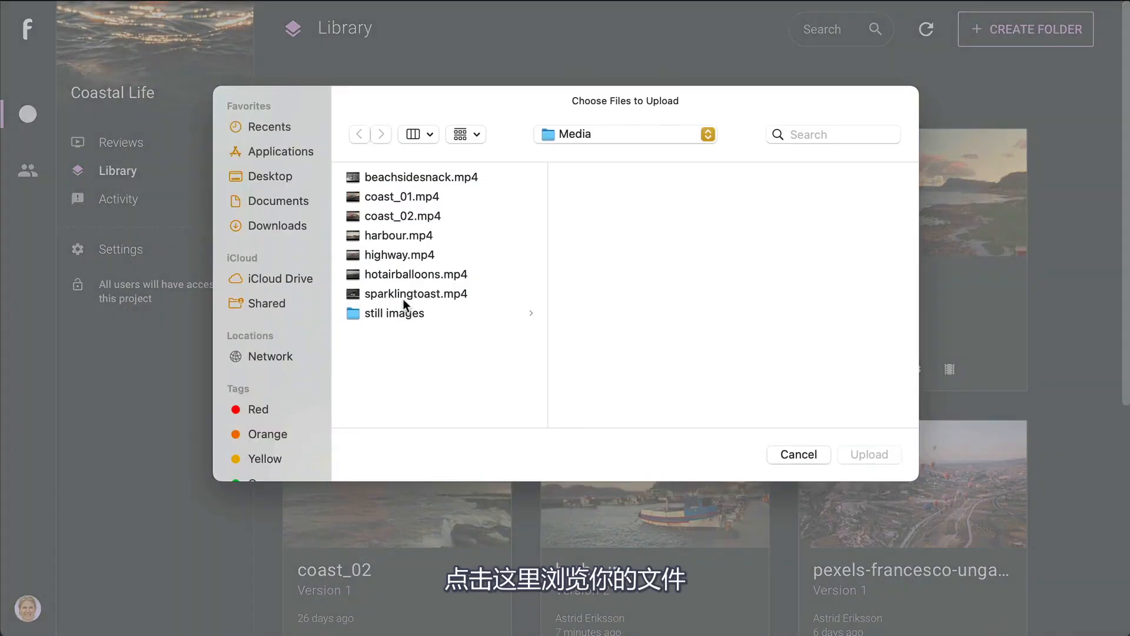
pyautogui.click(415, 196)
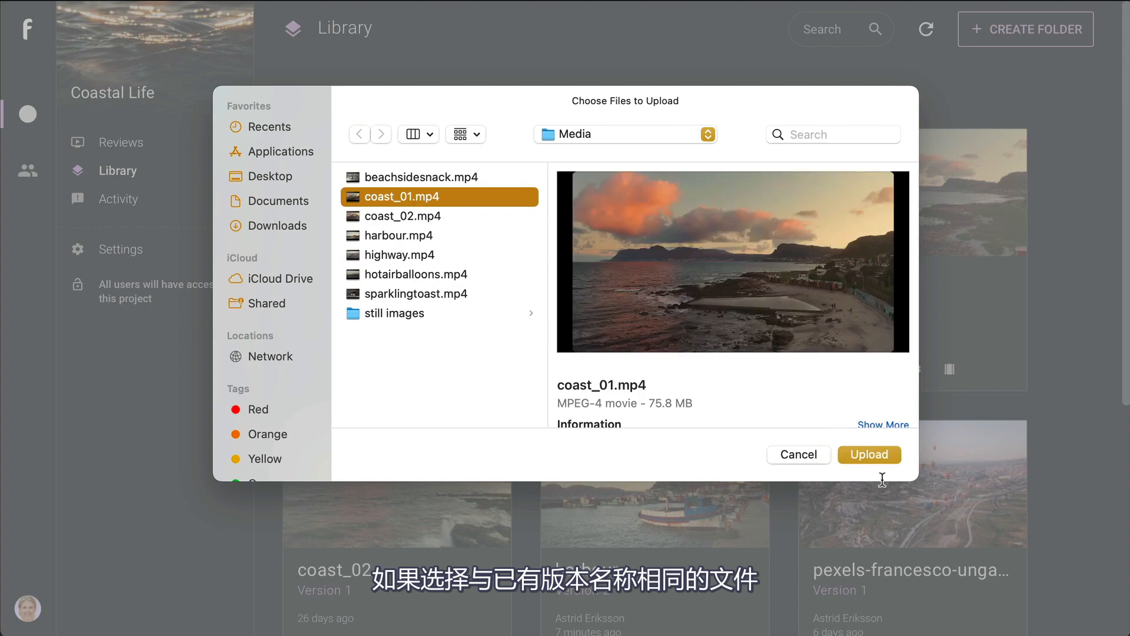
pyautogui.click(869, 454)
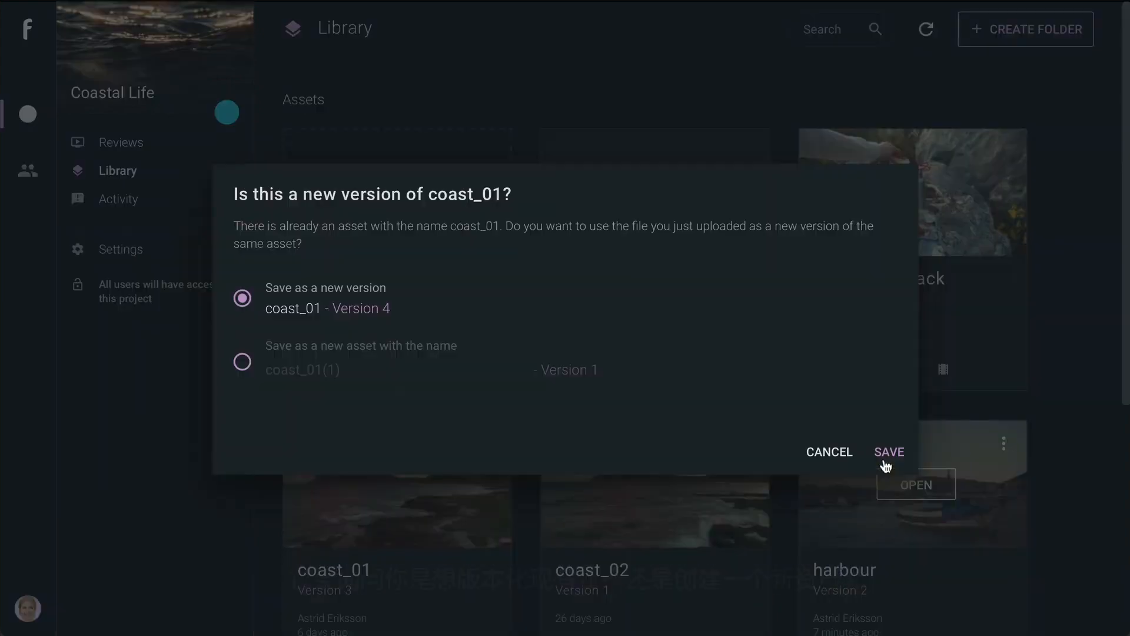
# Step: Save the uploaded file as a new asset named coast_03 instead of a new version of coast_01
pyautogui.click(242, 362)
pyautogui.click(365, 366)
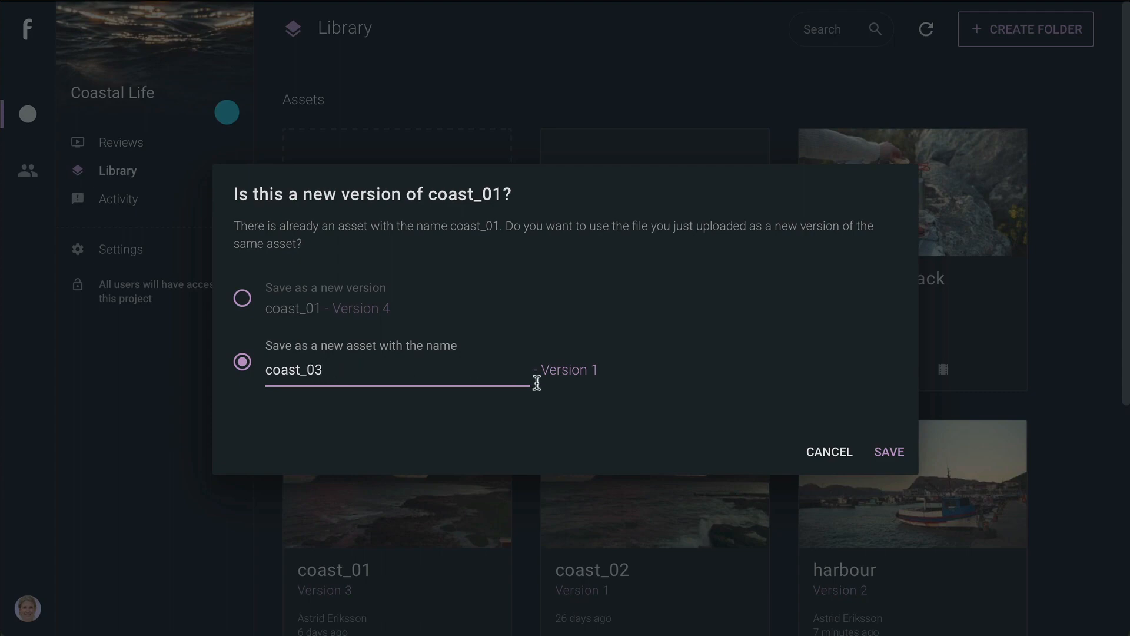
pyautogui.click(886, 452)
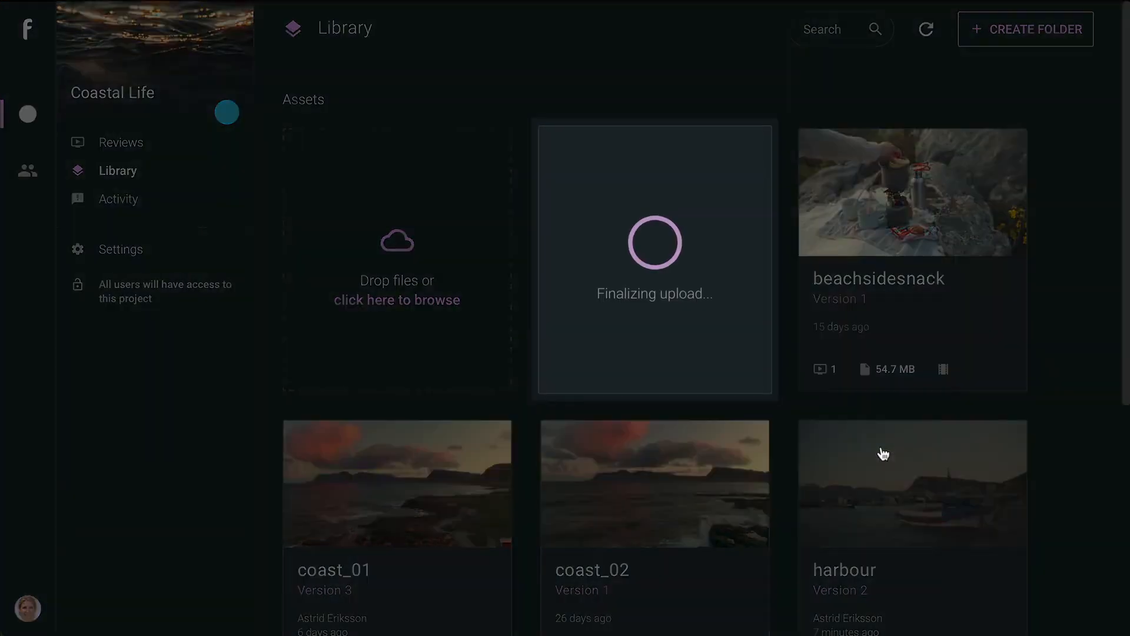
# Step: Merge the coast_02 asset into coast_01 as its newest version
pyautogui.scroll(-1, 457, 539)
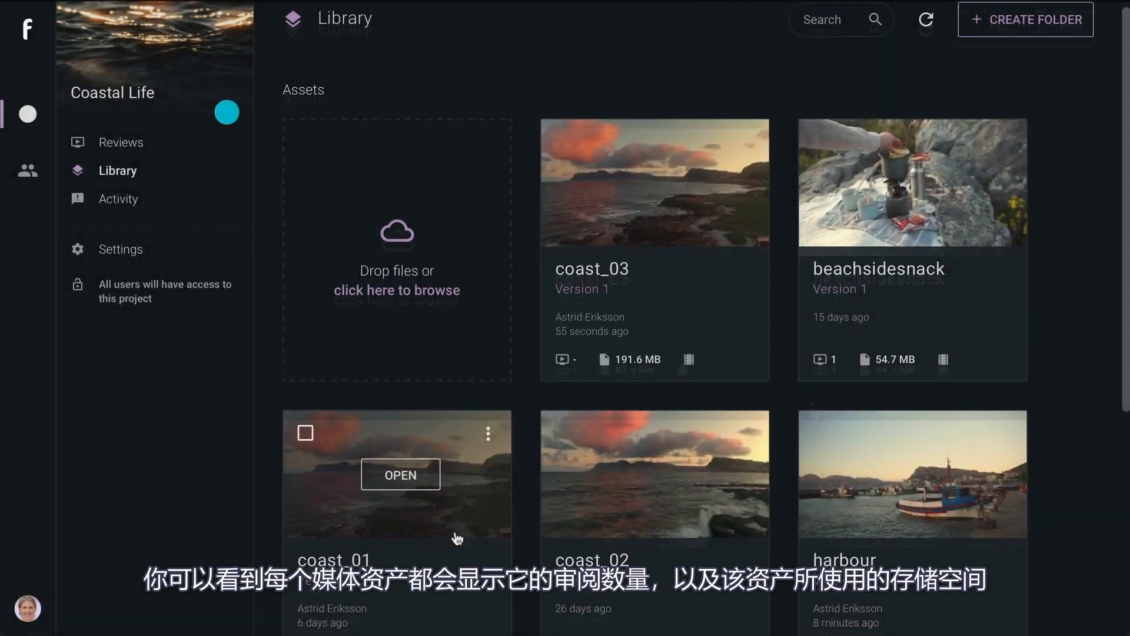
pyautogui.scroll(-2, 458, 539)
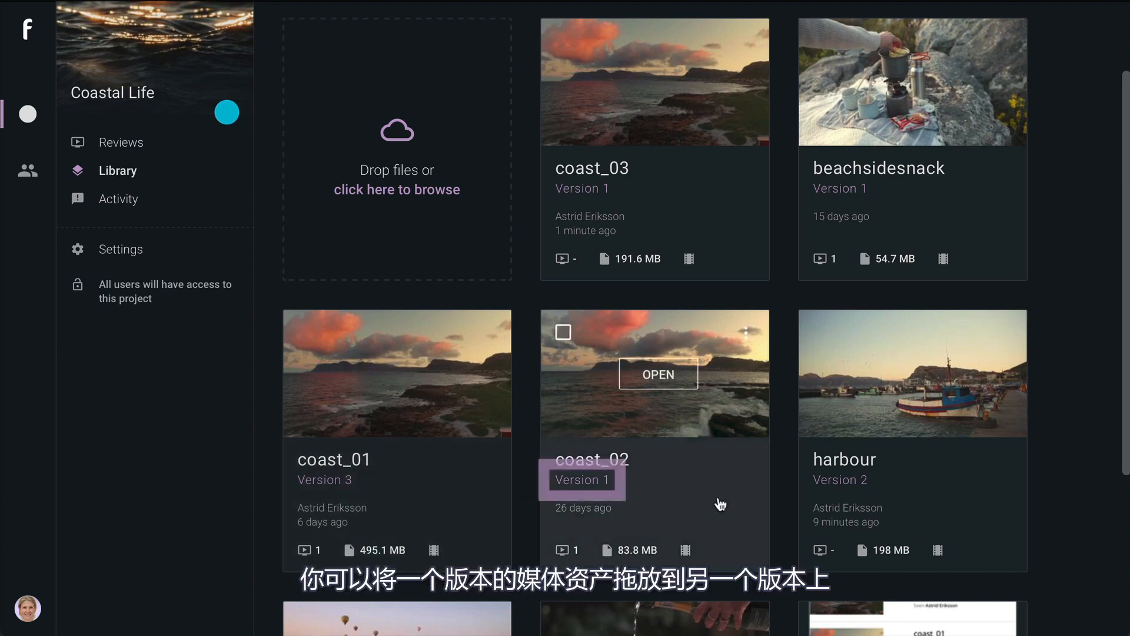
pyautogui.moveTo(719, 503); pyautogui.dragTo(476, 499)
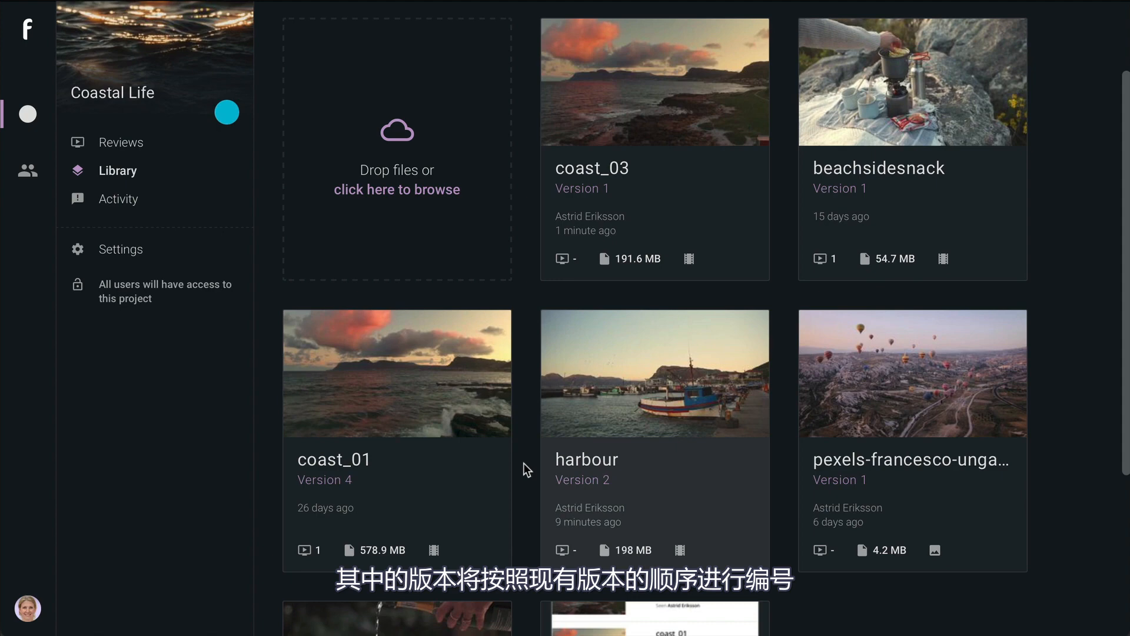
# Step: Select the coast_03 and beachsidesnack assets, request their deletion and cancel it at the confirmation
pyautogui.scroll(2, 533, 385)
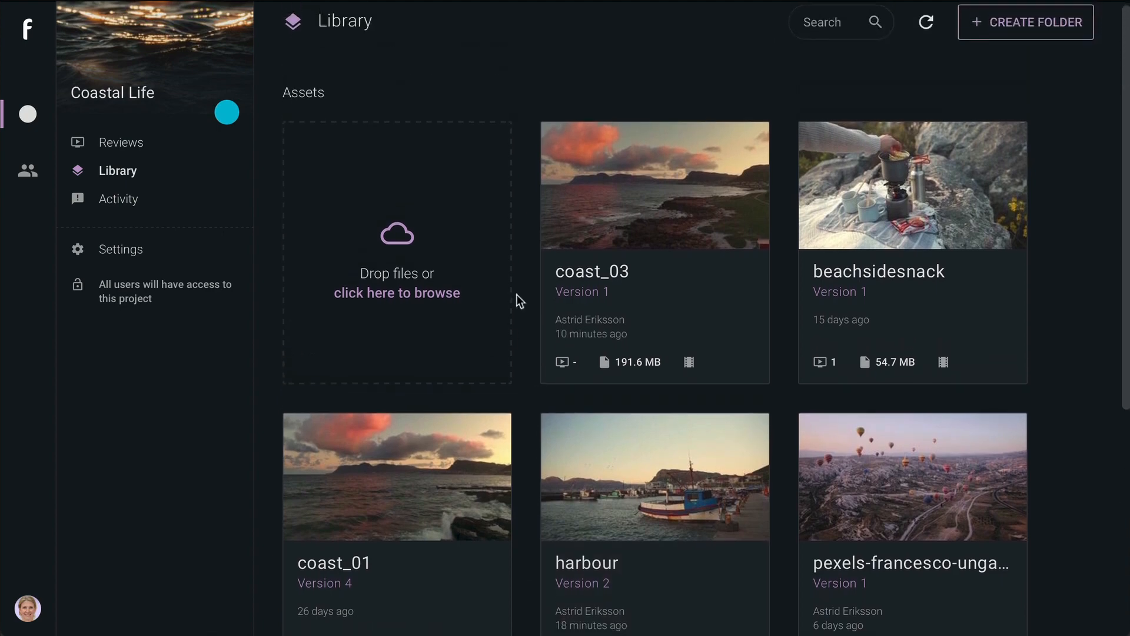
pyautogui.click(563, 145)
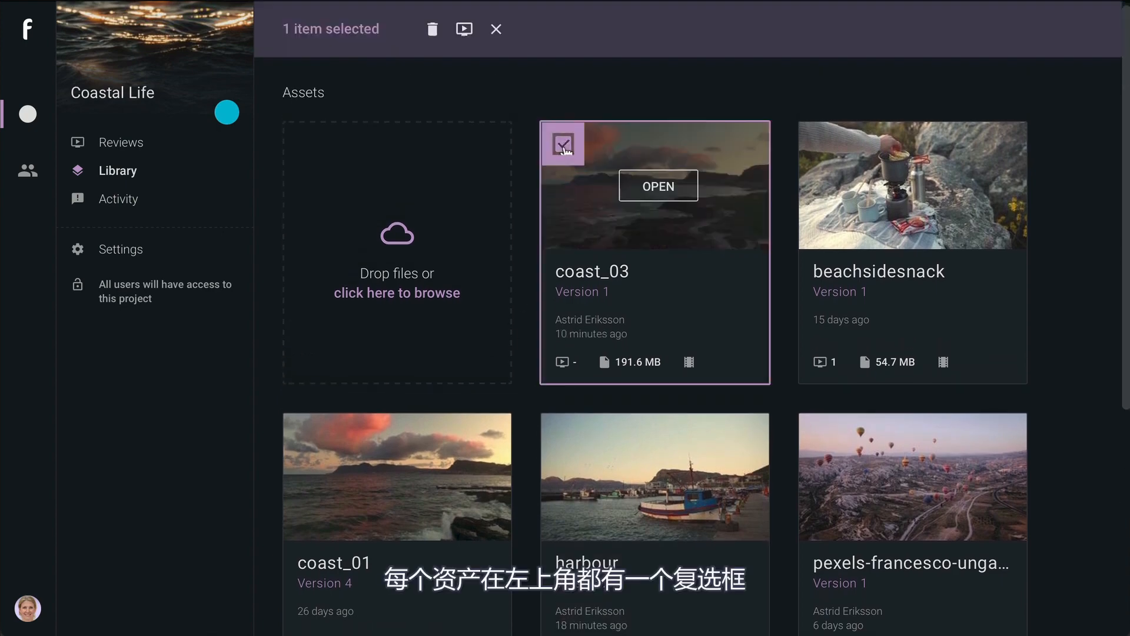
pyautogui.click(823, 147)
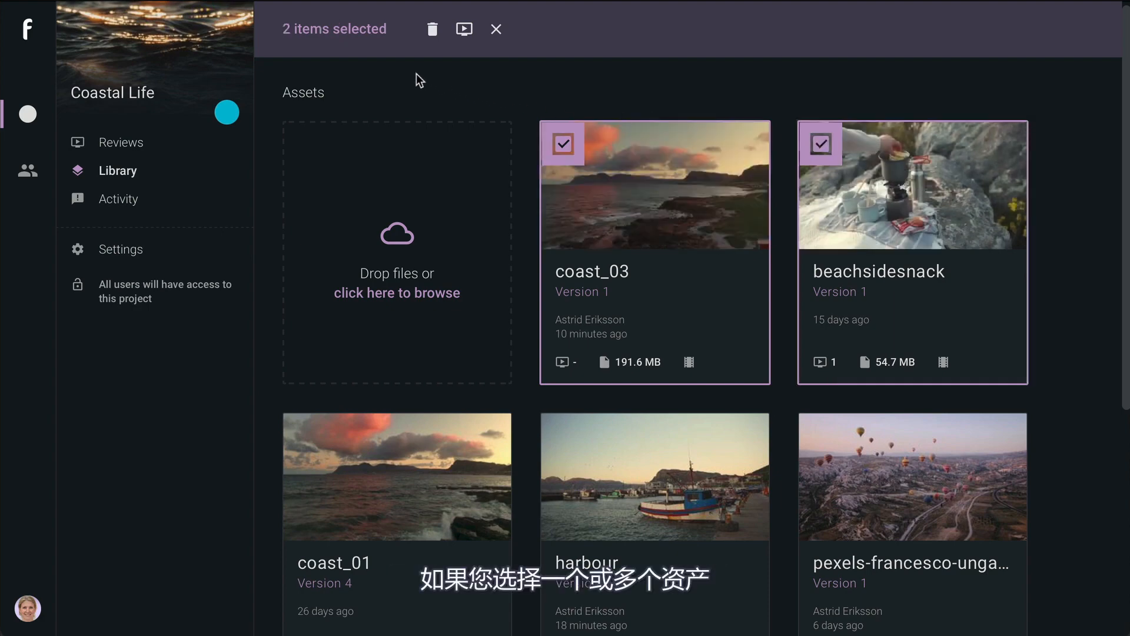
pyautogui.click(433, 30)
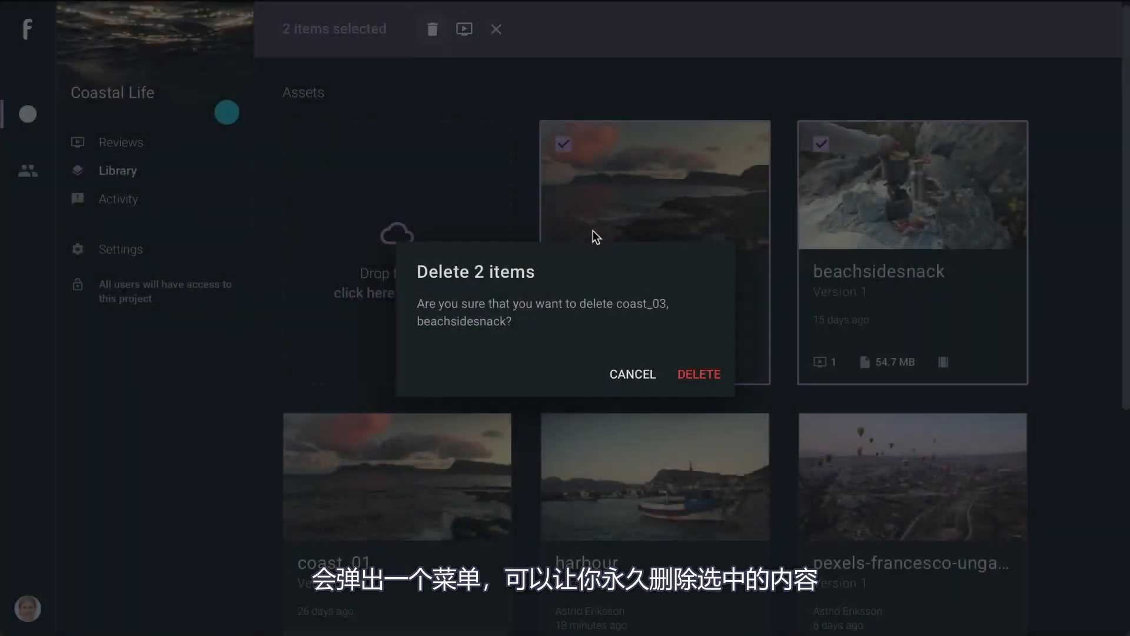
pyautogui.click(633, 371)
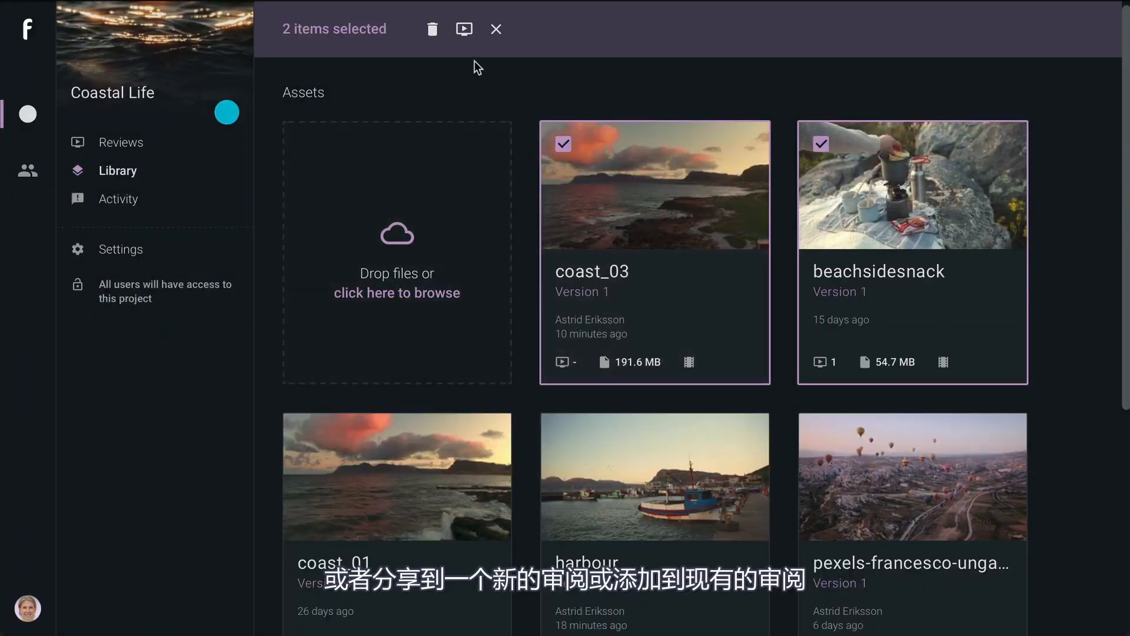
# Step: Examine the options for sharing the selected assets in a new or existing review, and leave without sharing
pyautogui.click(465, 31)
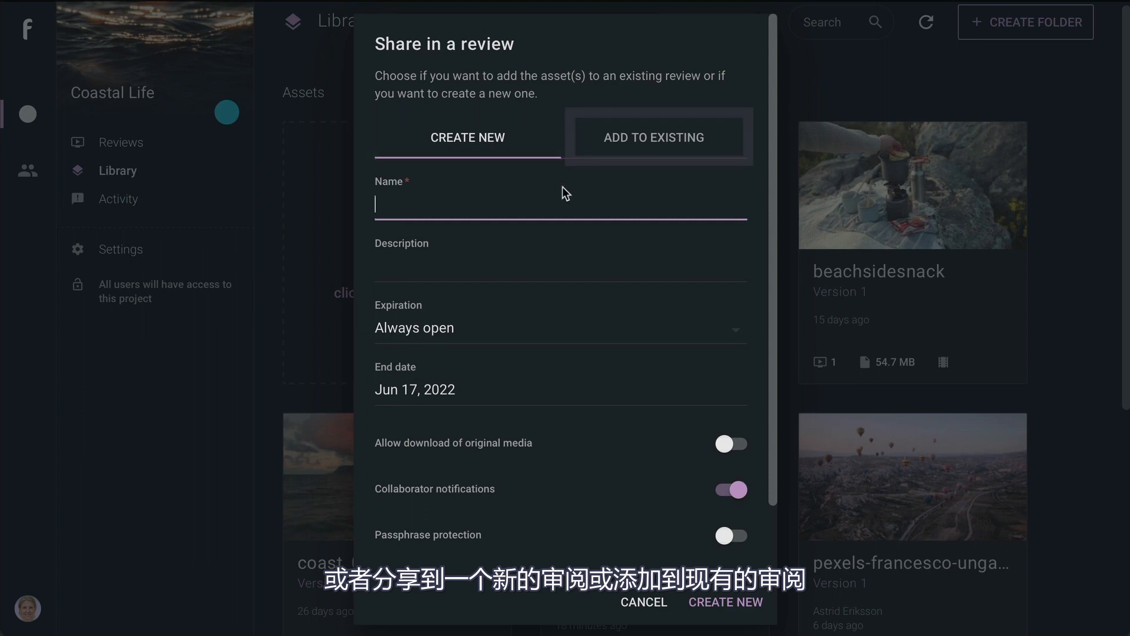
pyautogui.click(661, 148)
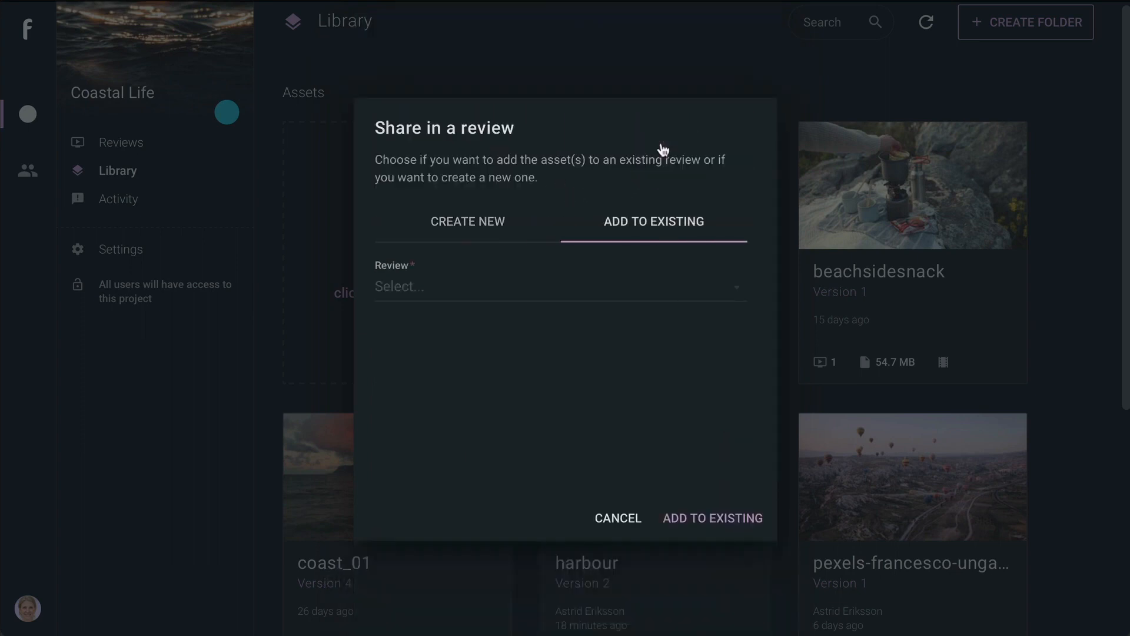
pyautogui.click(585, 287)
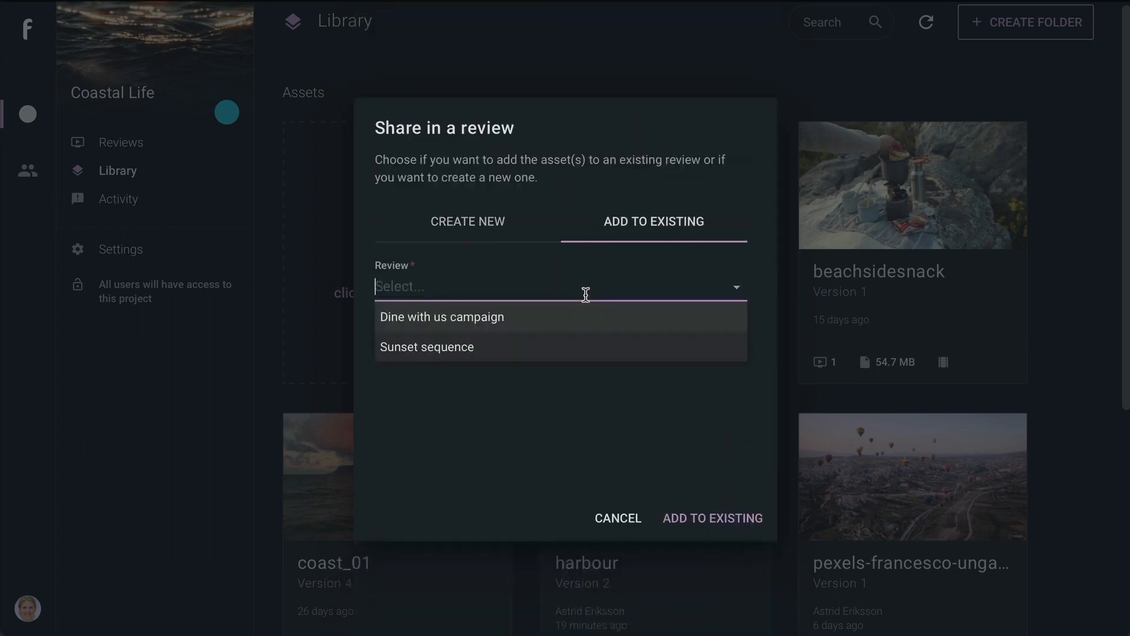
pyautogui.click(625, 519)
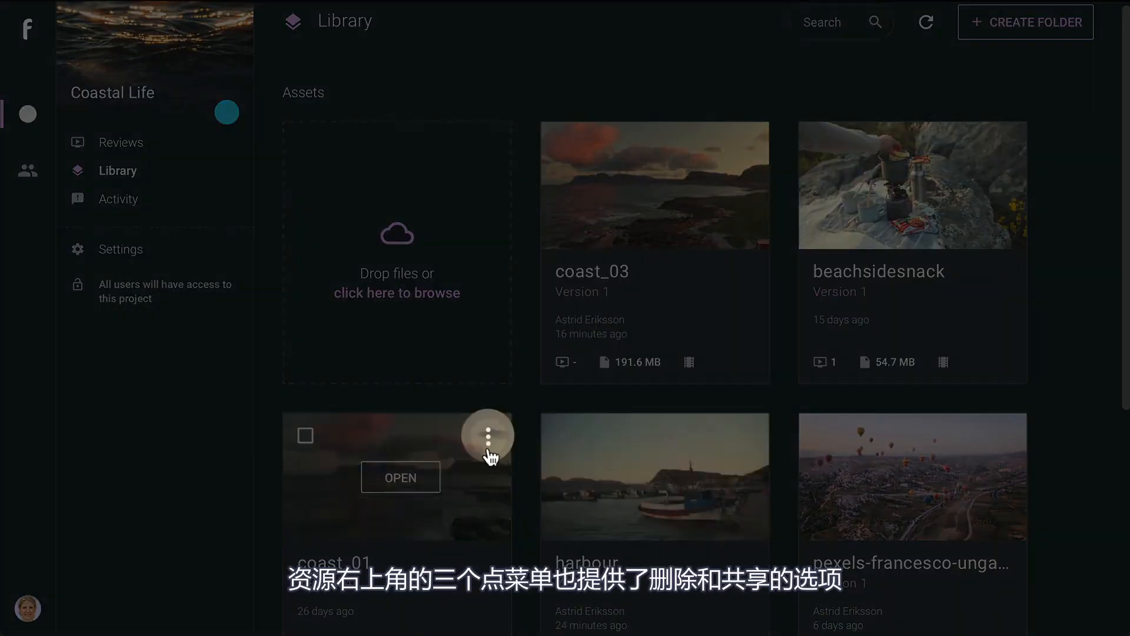
# Step: Unversion the latest version of coast_01 and upload coast_01.mp4, coast_02.mp4 and harbour.mp4 as new versions of coast_01
pyautogui.click(495, 443)
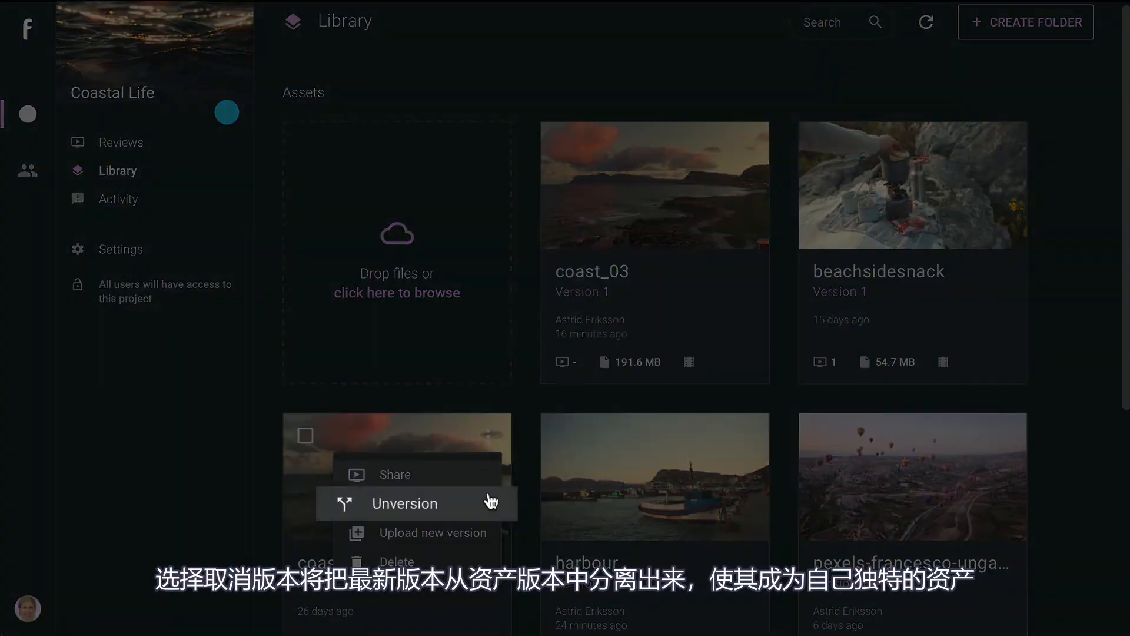
pyautogui.click(487, 504)
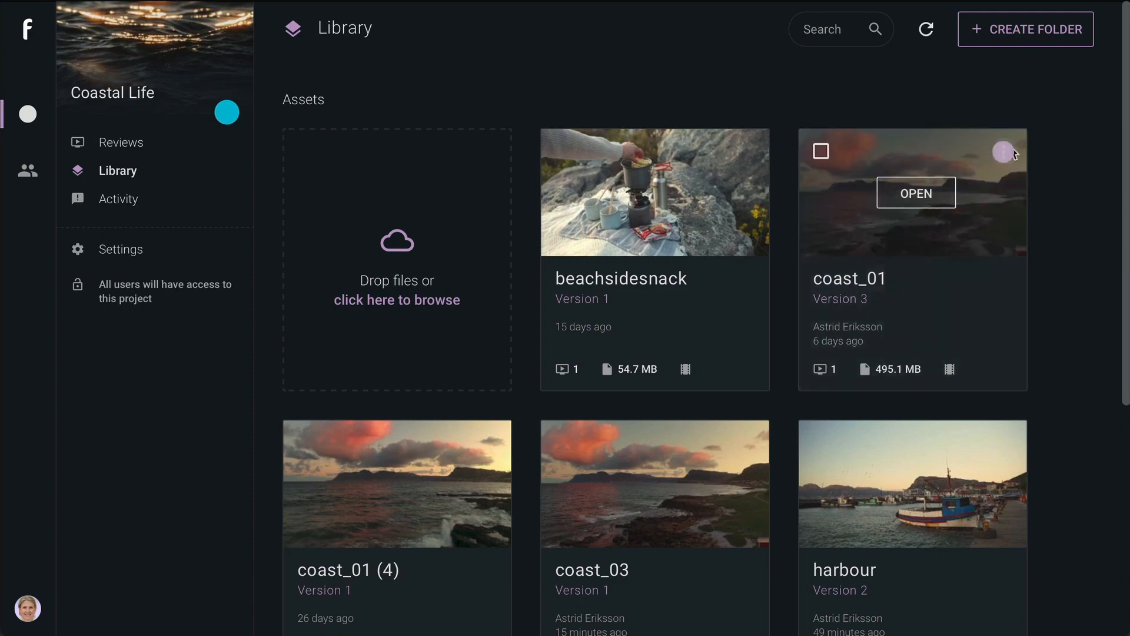
pyautogui.click(1004, 153)
pyautogui.click(987, 249)
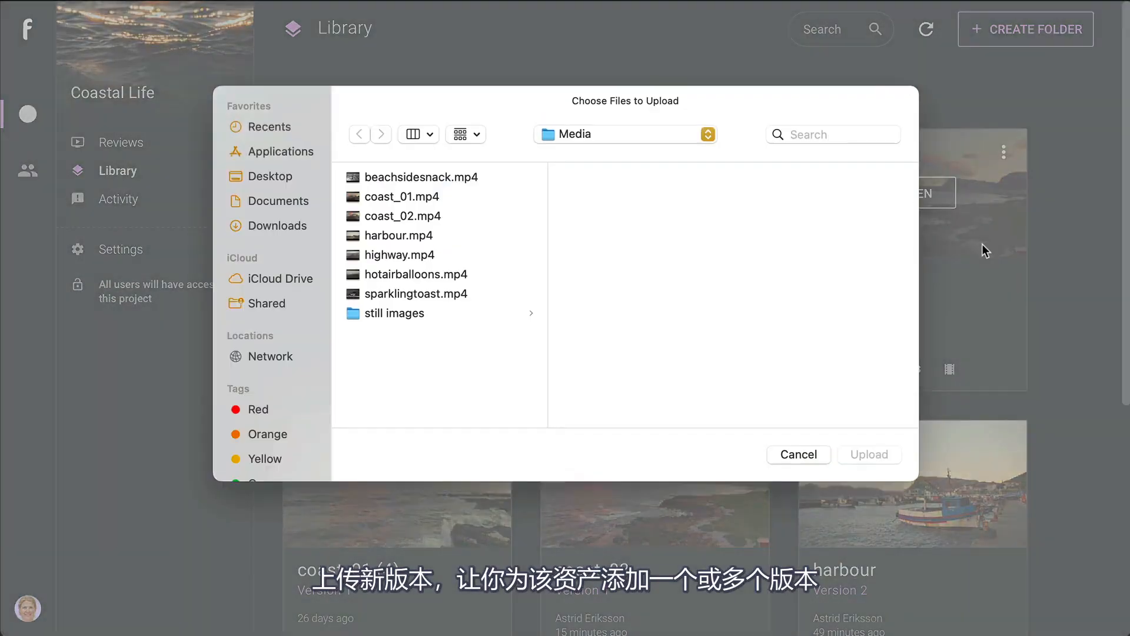
pyautogui.click(425, 198)
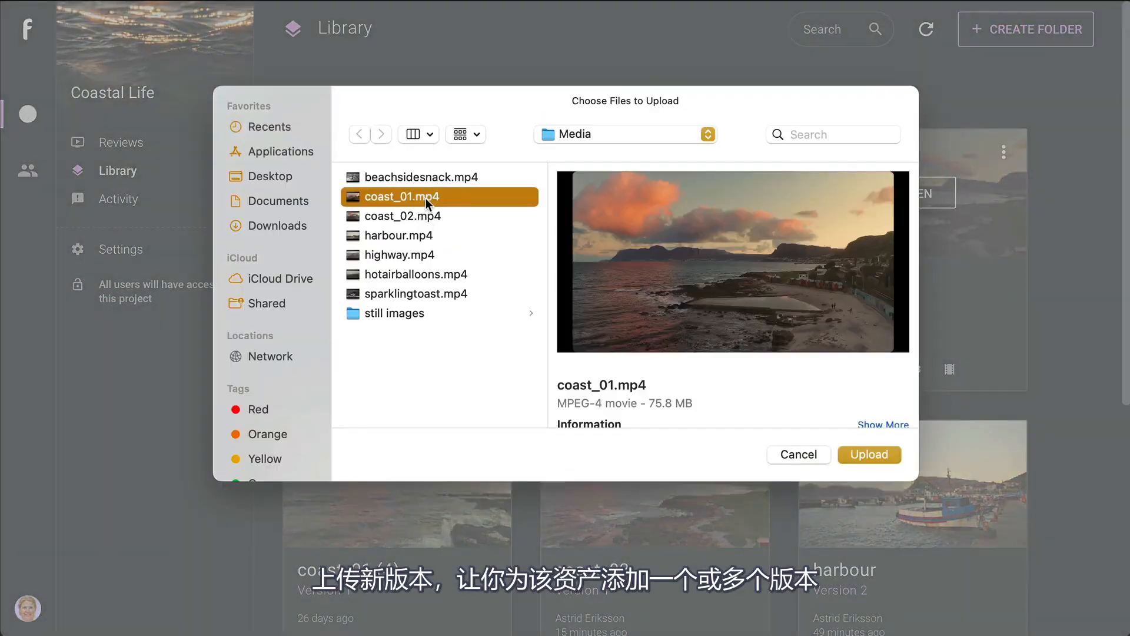
pyautogui.keyDown('shift'); pyautogui.click(432, 217); pyautogui.keyUp('shift')
pyautogui.keyDown('shift'); pyautogui.click(427, 236); pyautogui.keyUp('shift')
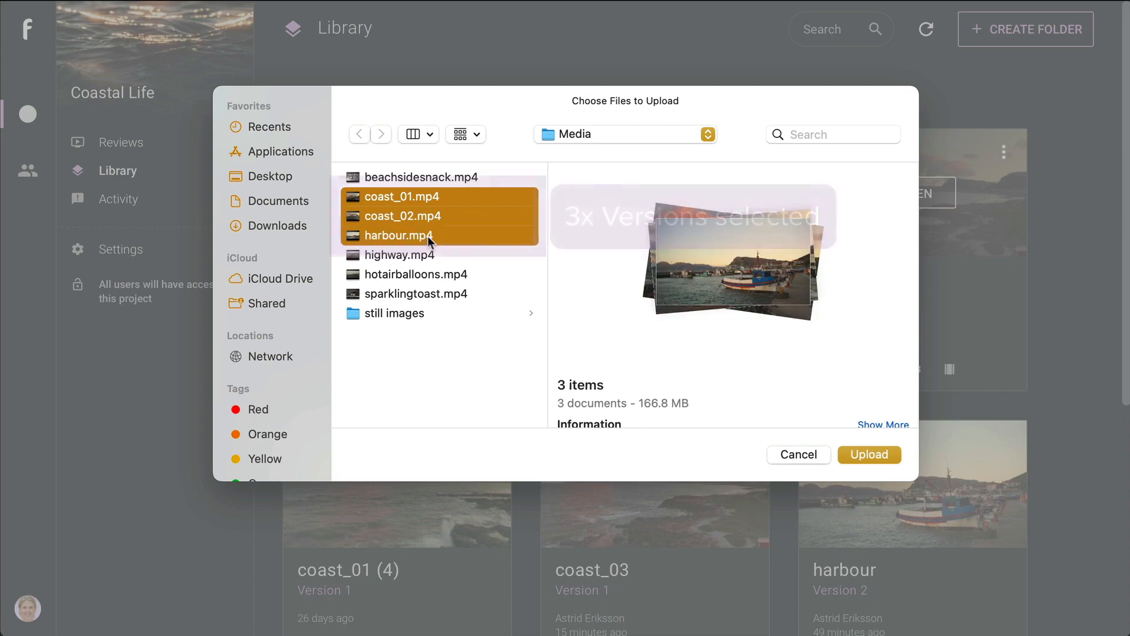
pyautogui.click(868, 454)
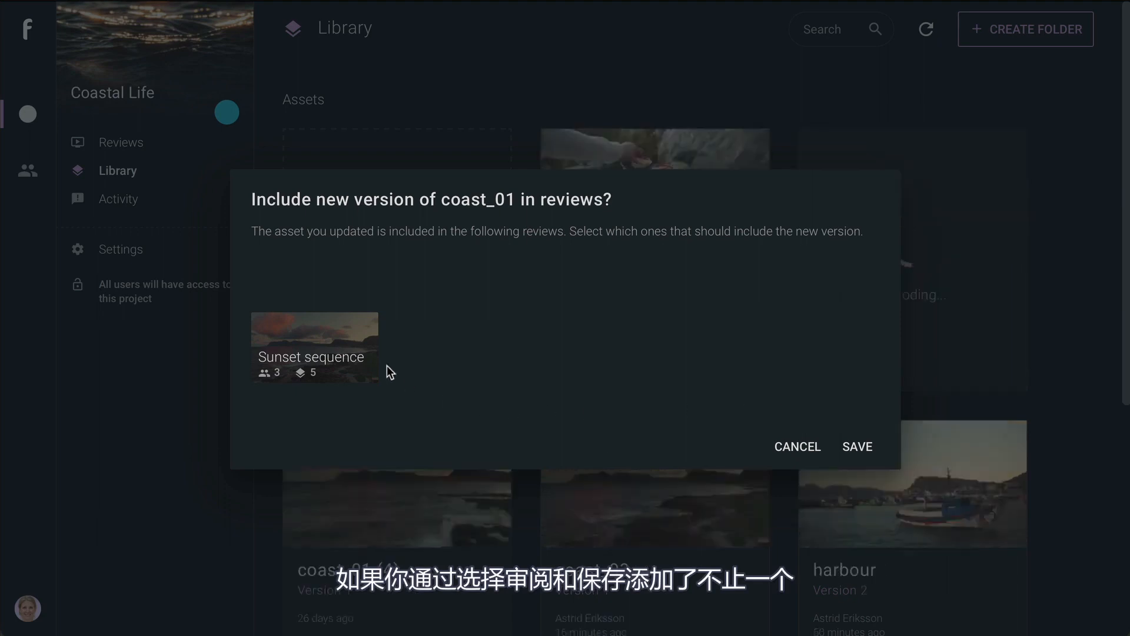
# Step: Include the new version of coast_01 in the Sunset sequence review and save the choice
pyautogui.click(265, 326)
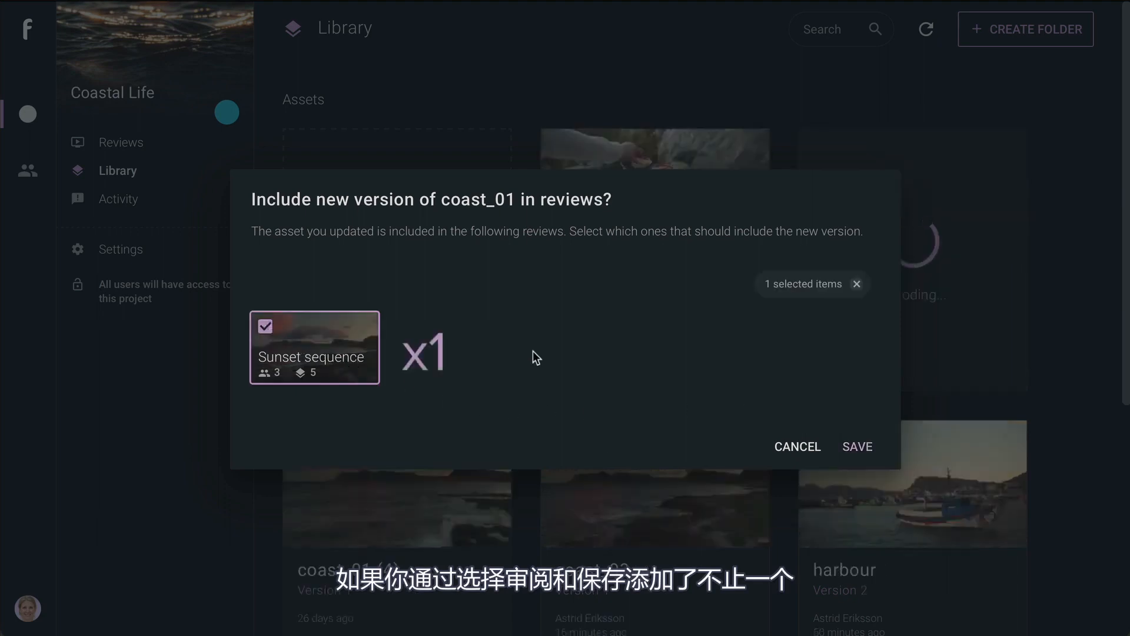
pyautogui.click(266, 327)
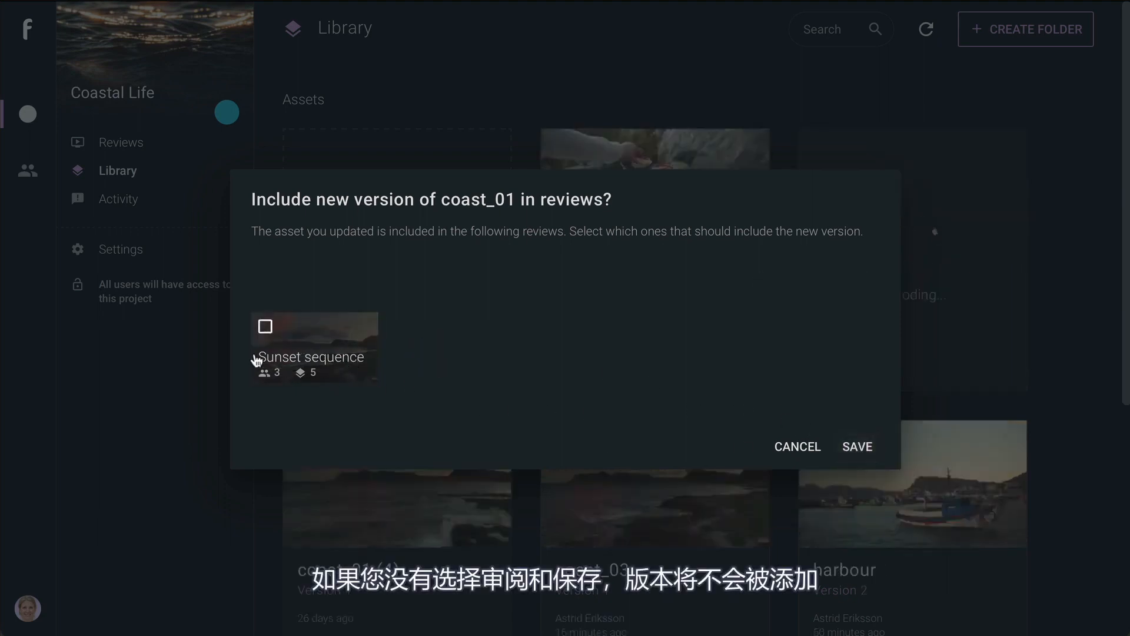
pyautogui.click(265, 327)
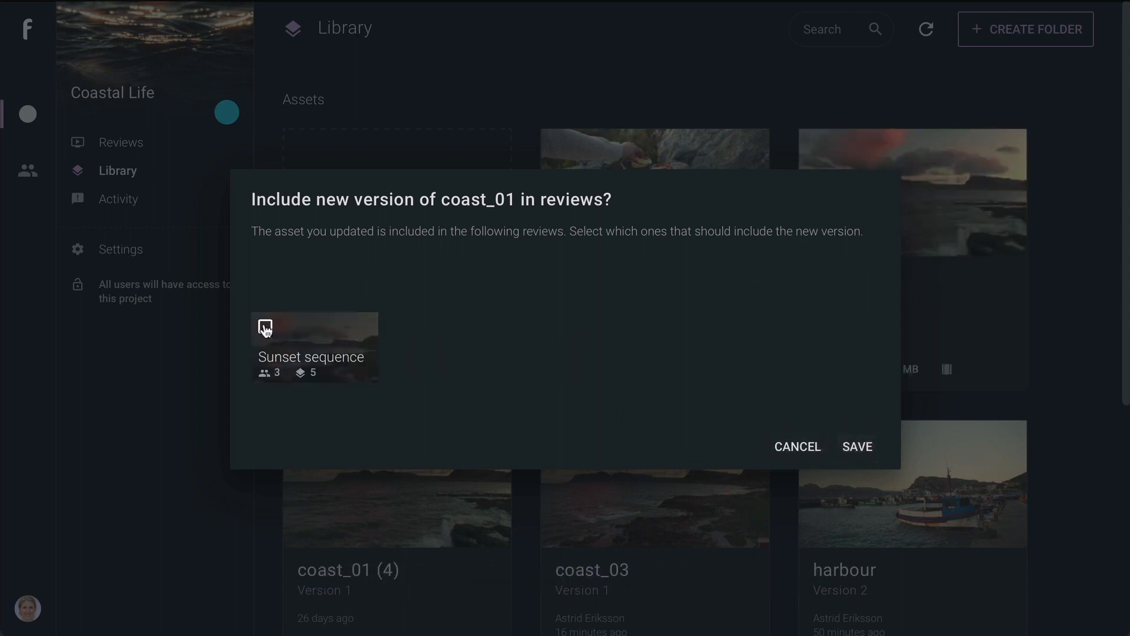
pyautogui.click(266, 327)
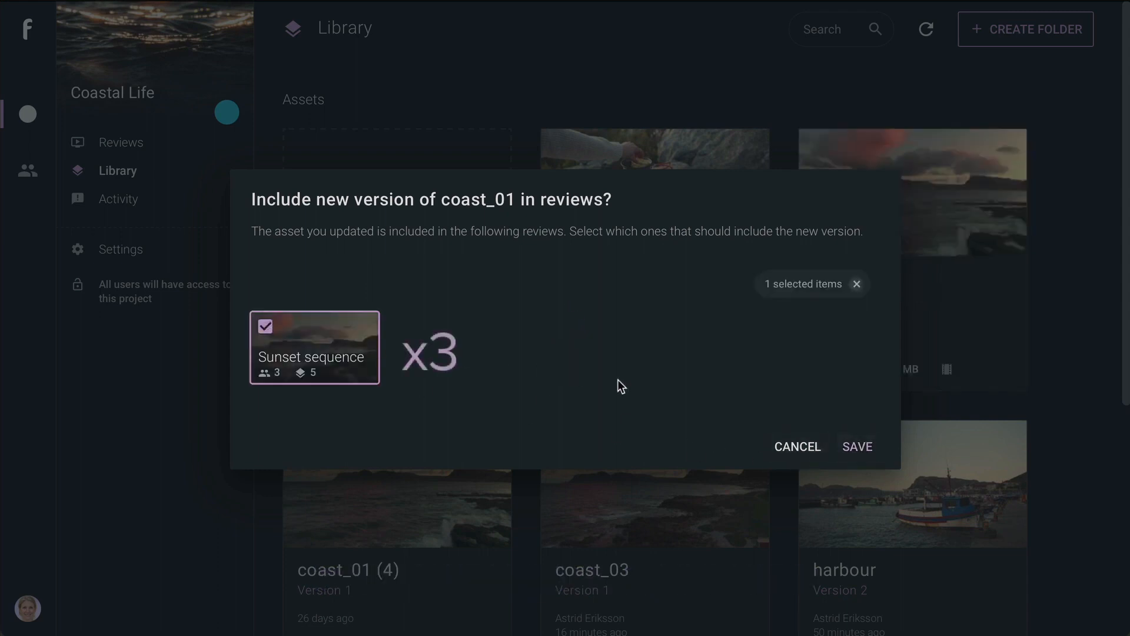
pyautogui.click(859, 447)
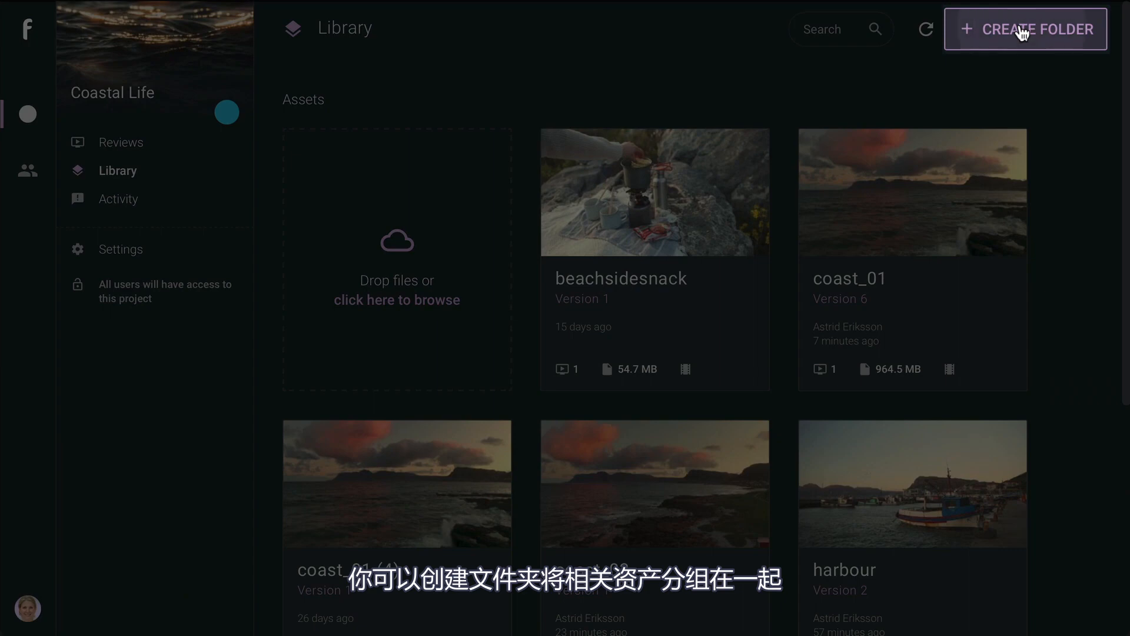
# Step: Create a library folder named Coast
pyautogui.click(1022, 31)
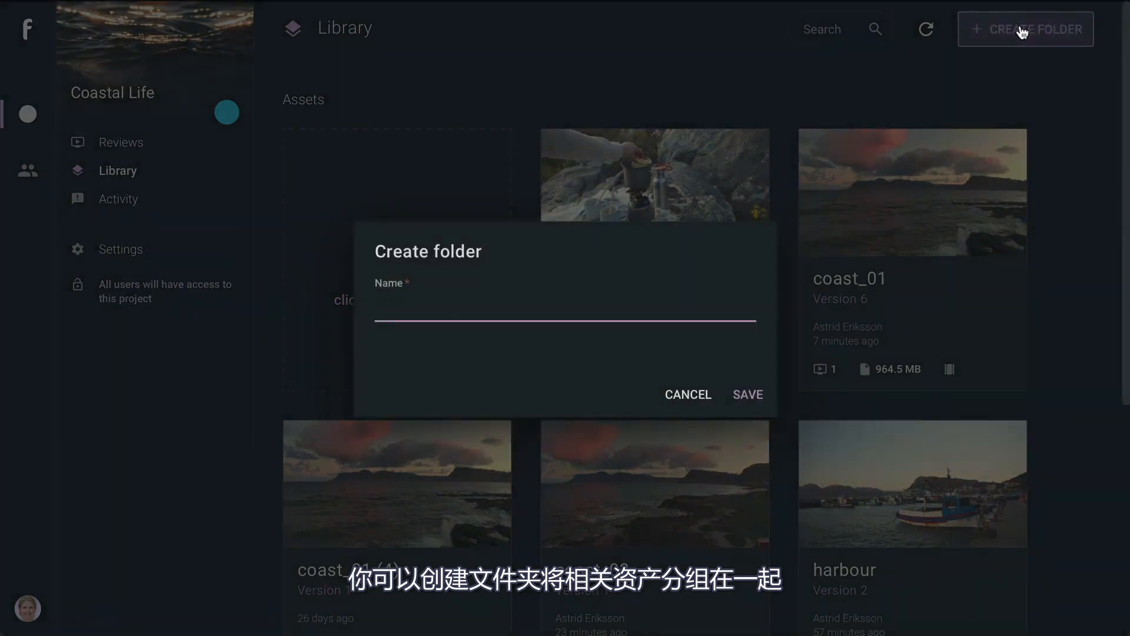
pyautogui.write('Coast')
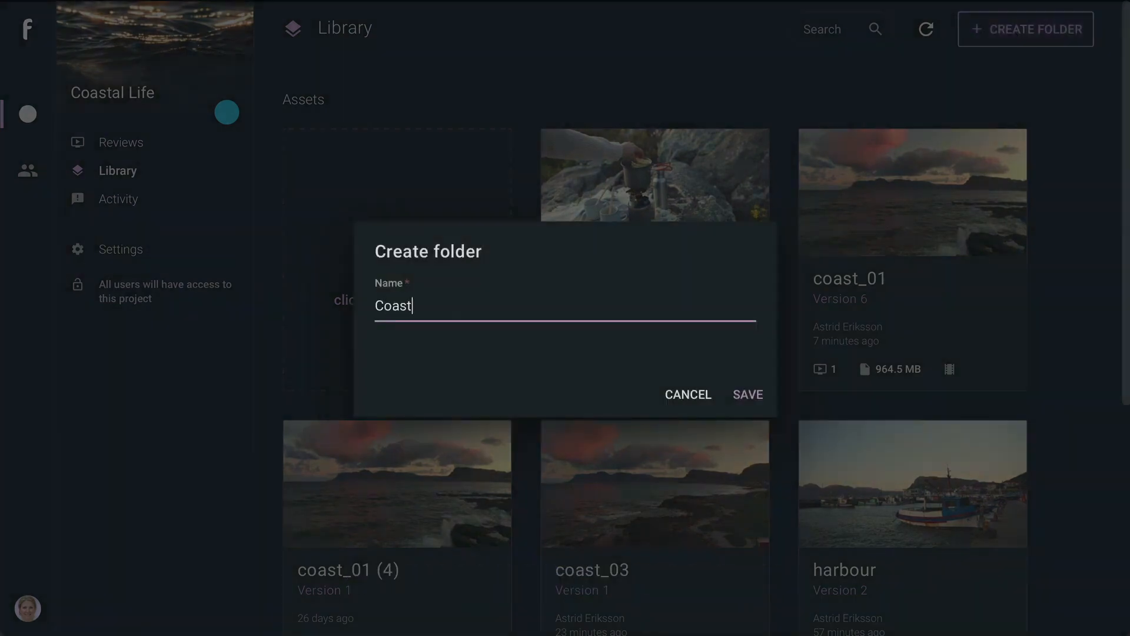
pyautogui.click(748, 394)
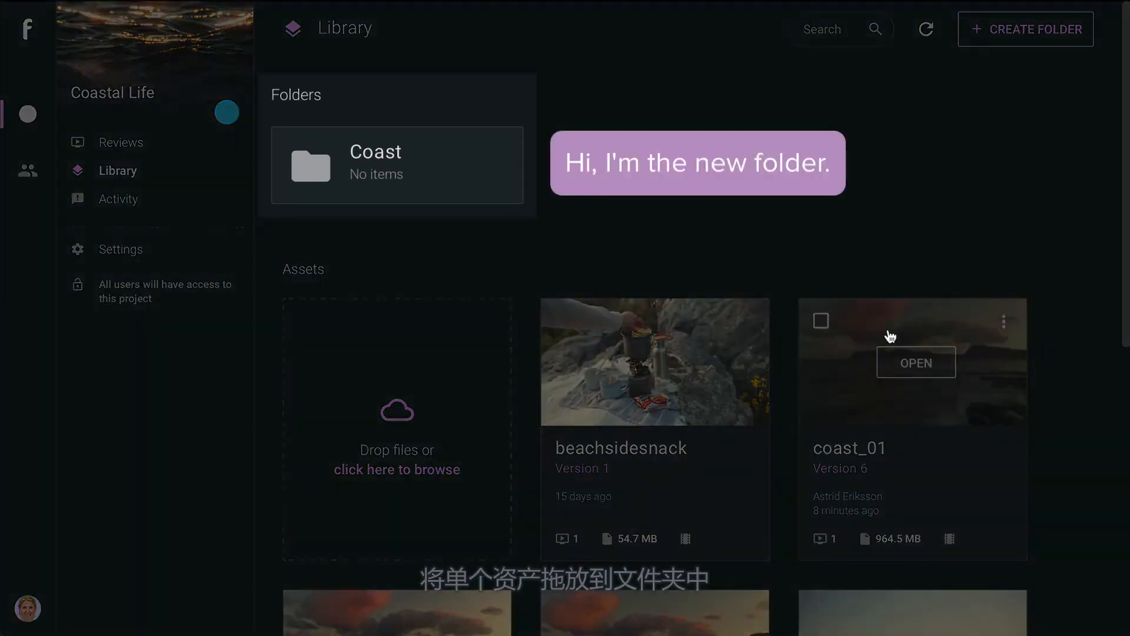
# Step: Move the coast_01, coast_01 (4) and coast_03 assets into the Coast folder and open the folder
pyautogui.moveTo(856, 315); pyautogui.dragTo(451, 151)
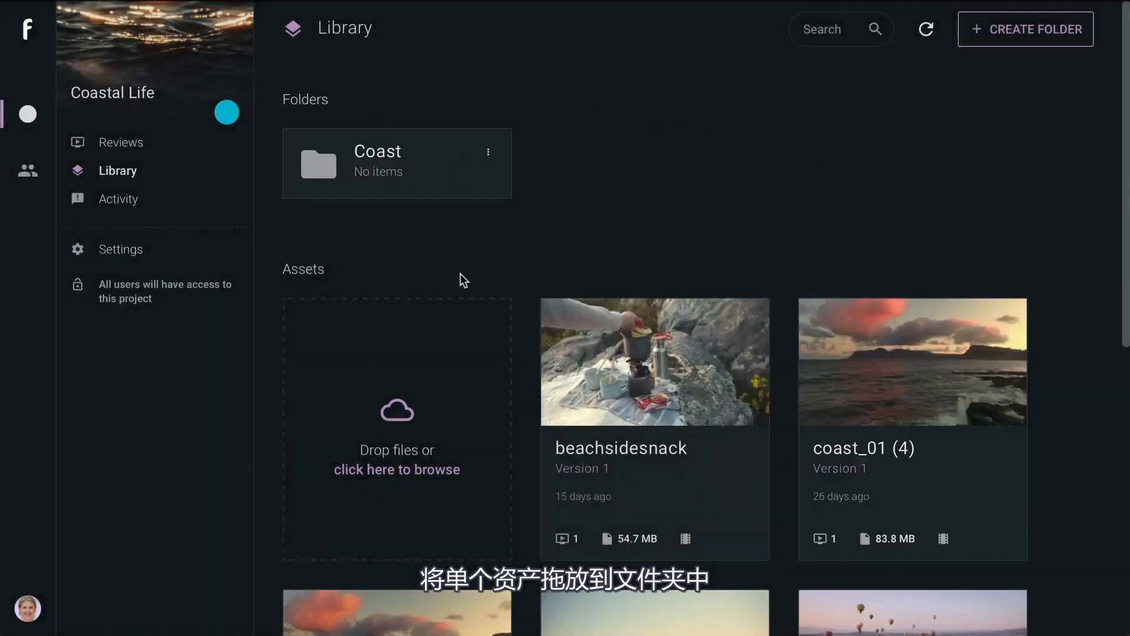
pyautogui.moveTo(860, 325); pyautogui.dragTo(431, 160)
pyautogui.moveTo(888, 334); pyautogui.dragTo(455, 157)
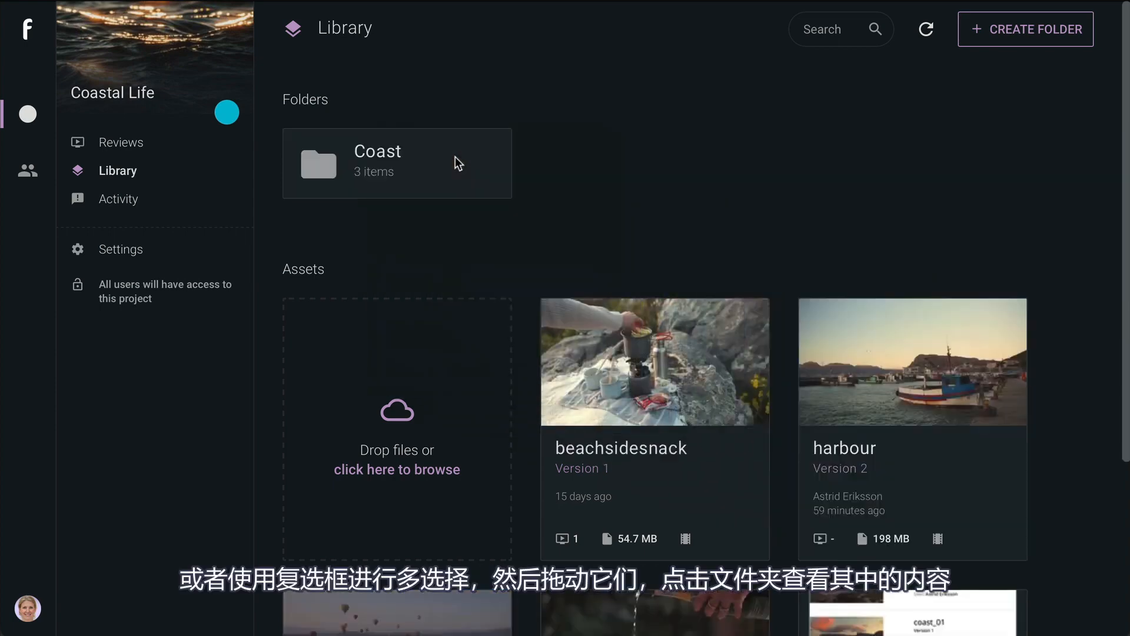
pyautogui.click(455, 158)
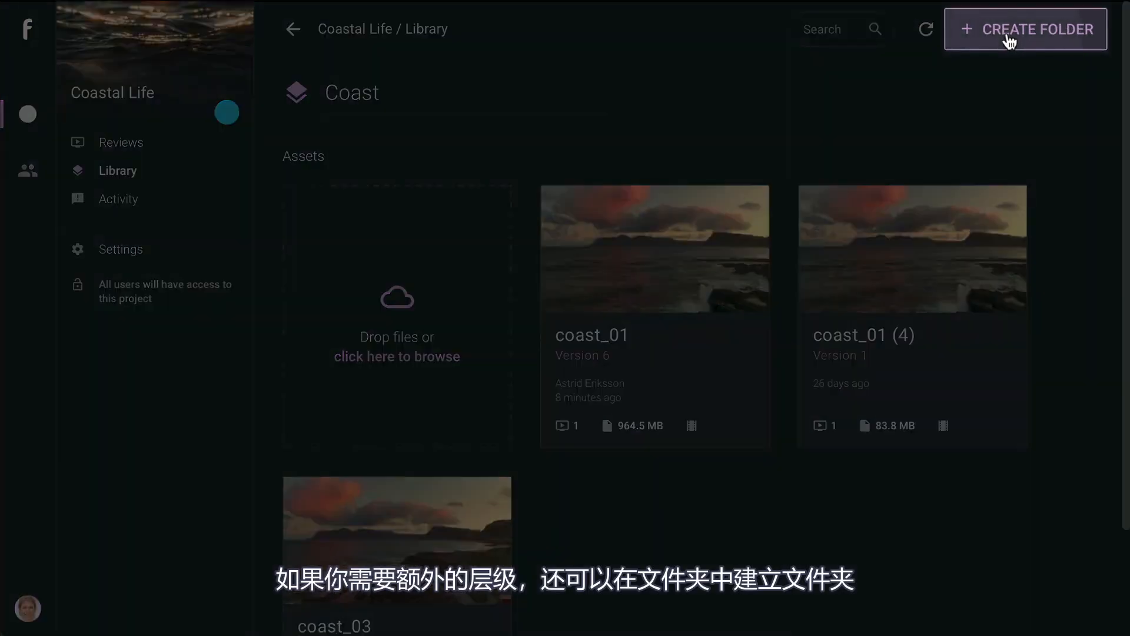
# Step: Create a folder named Secondary inside the Coast folder and move the coast_01 (4) asset into it
pyautogui.click(1009, 39)
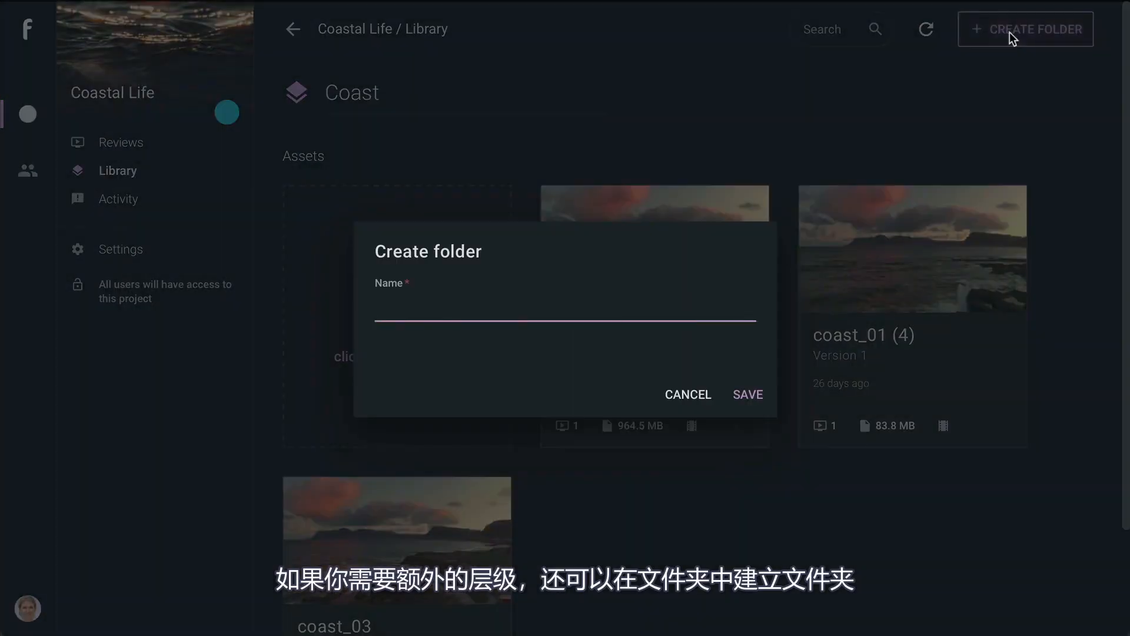
pyautogui.write('Secondary')
pyautogui.click(744, 401)
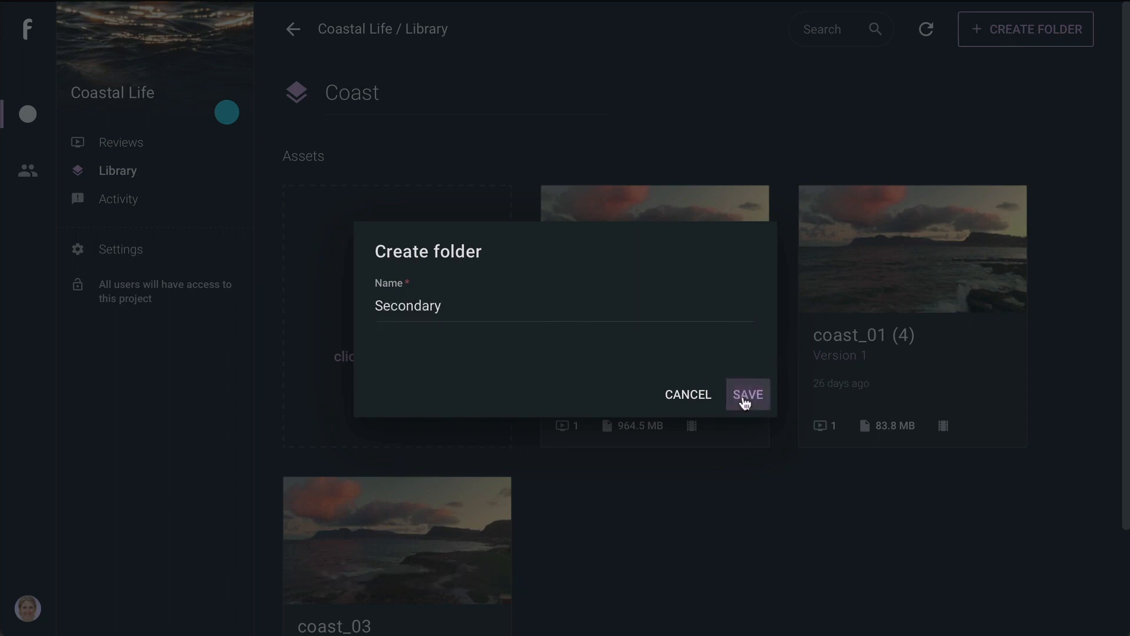
pyautogui.moveTo(867, 391); pyautogui.dragTo(439, 216)
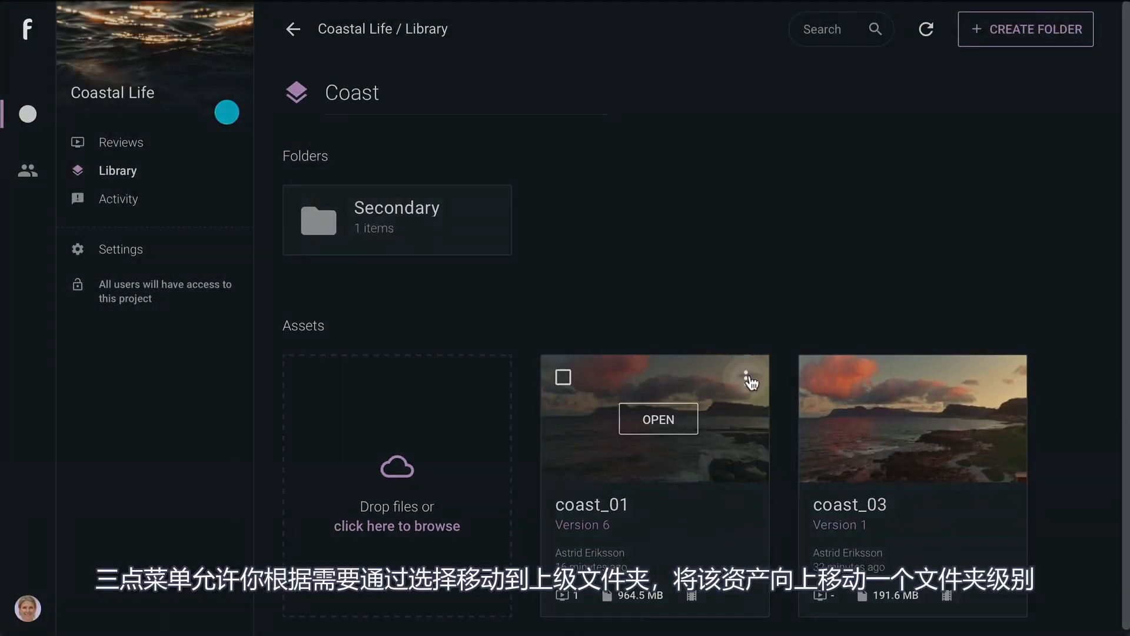
# Step: Move the coast_01 asset from the Coast folder up to its parent level and return to the main library
pyautogui.click(746, 379)
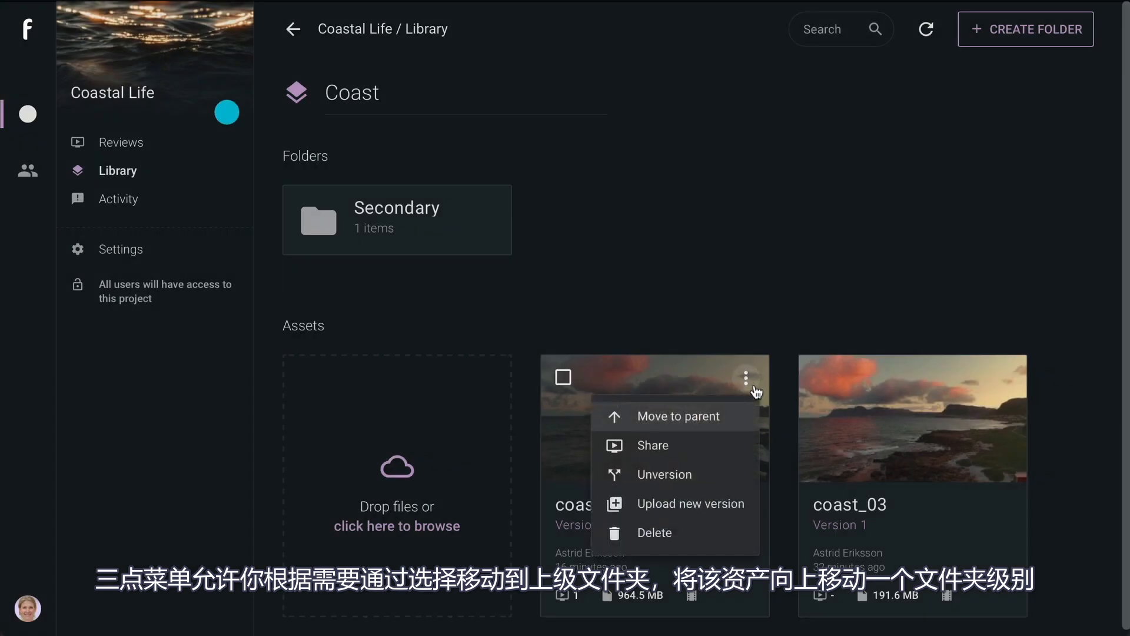
pyautogui.click(745, 424)
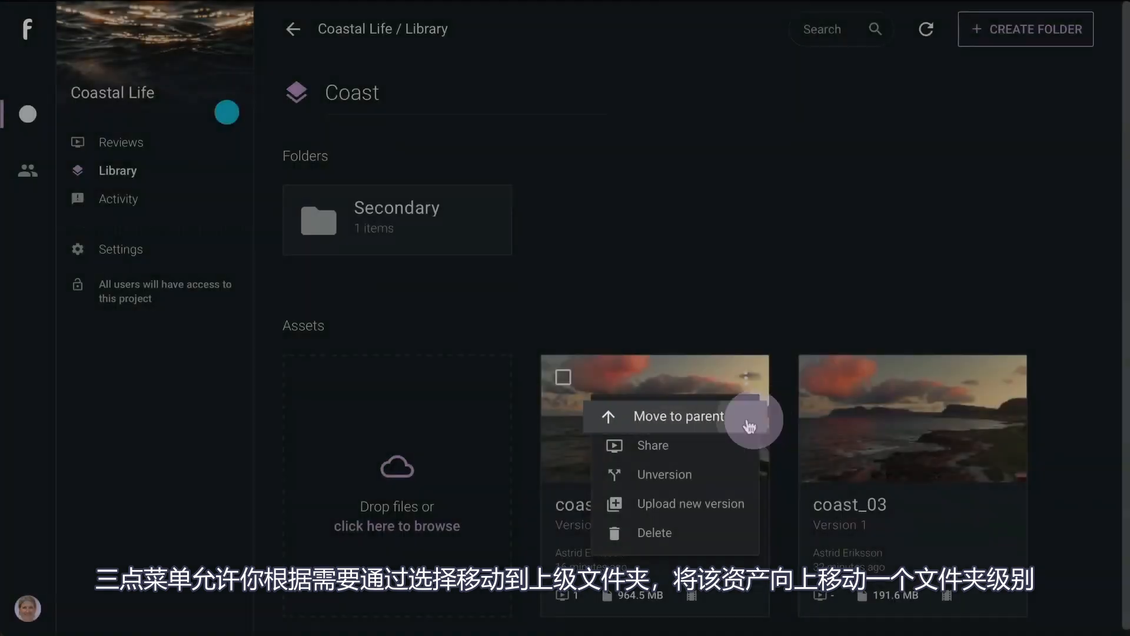
pyautogui.click(277, 29)
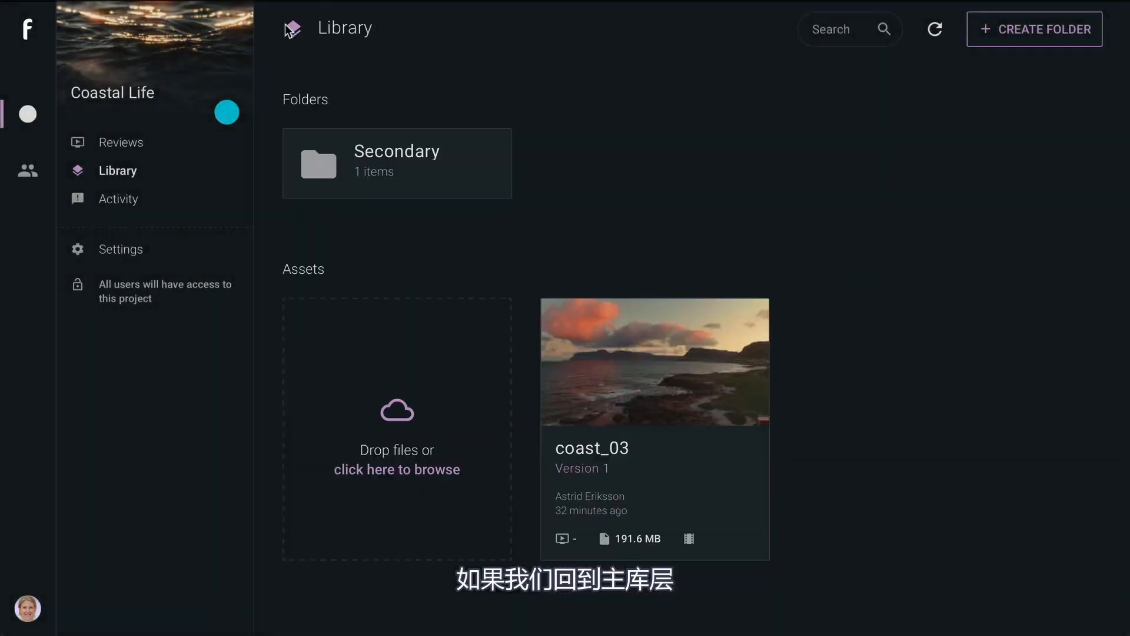
pyautogui.moveTo(868, 367)
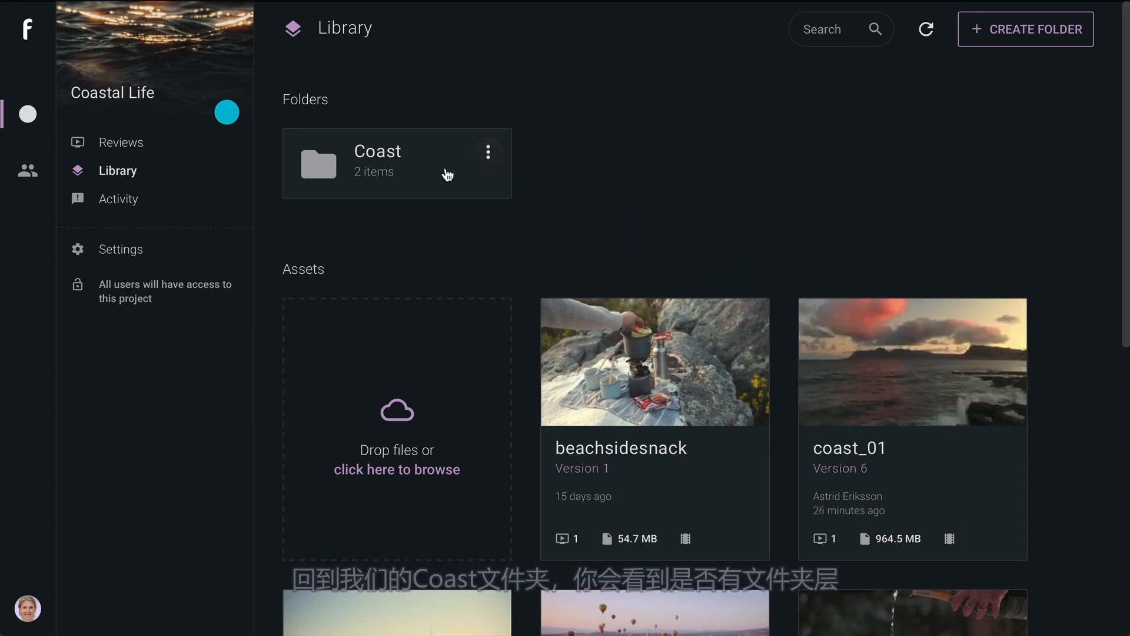
# Step: Open the Coast folder and delete its Secondary subfolder together with the assets in it
pyautogui.click(447, 175)
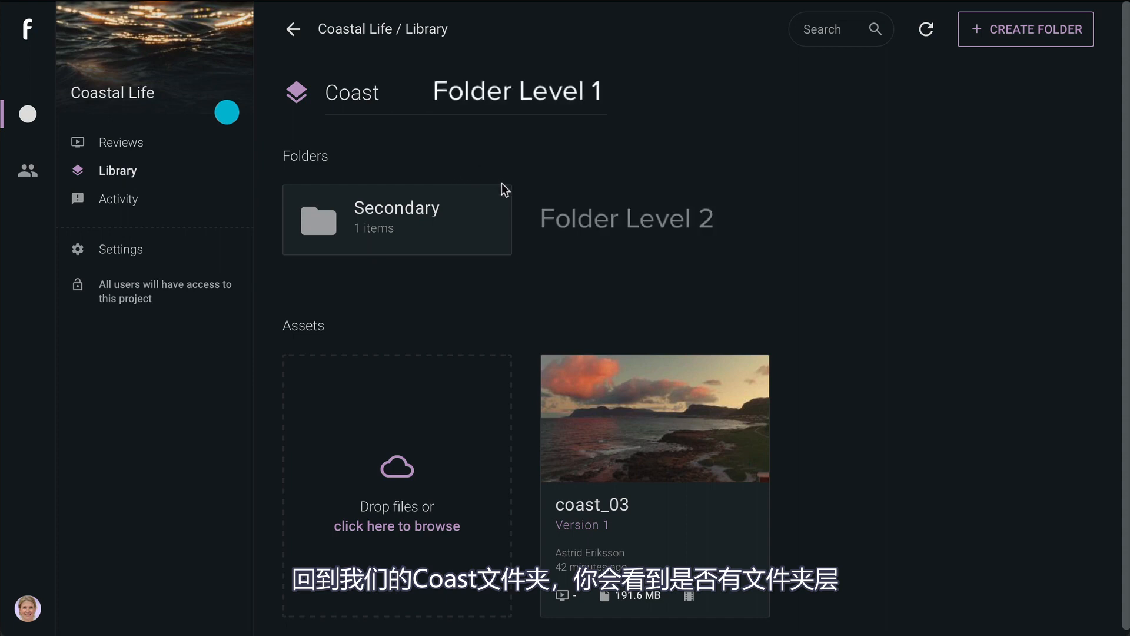
pyautogui.click(494, 211)
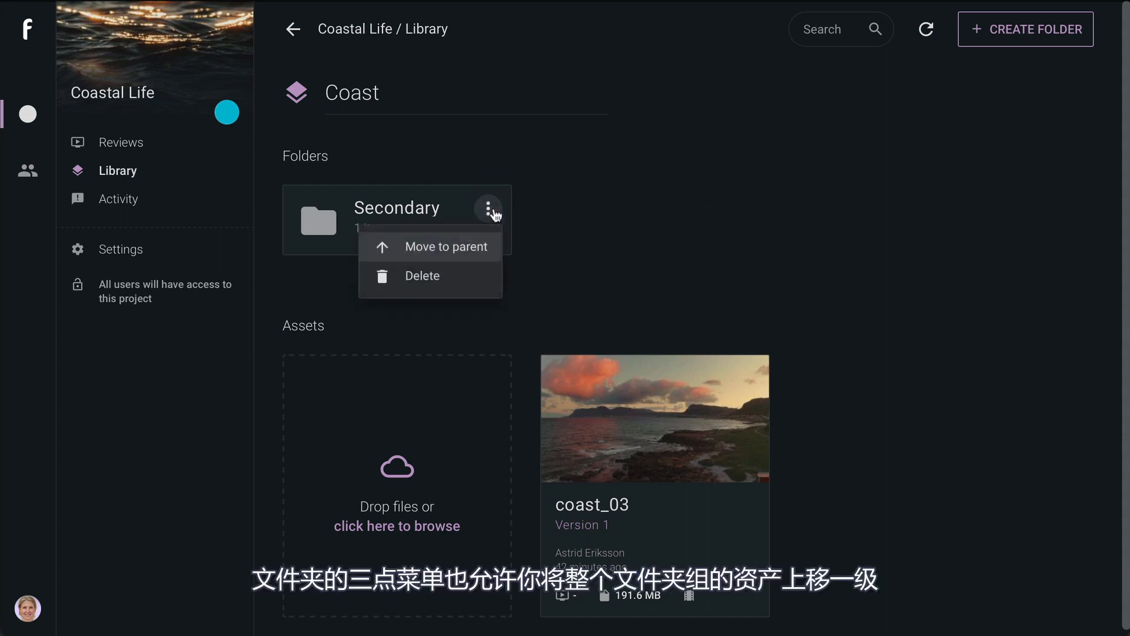
pyautogui.click(485, 279)
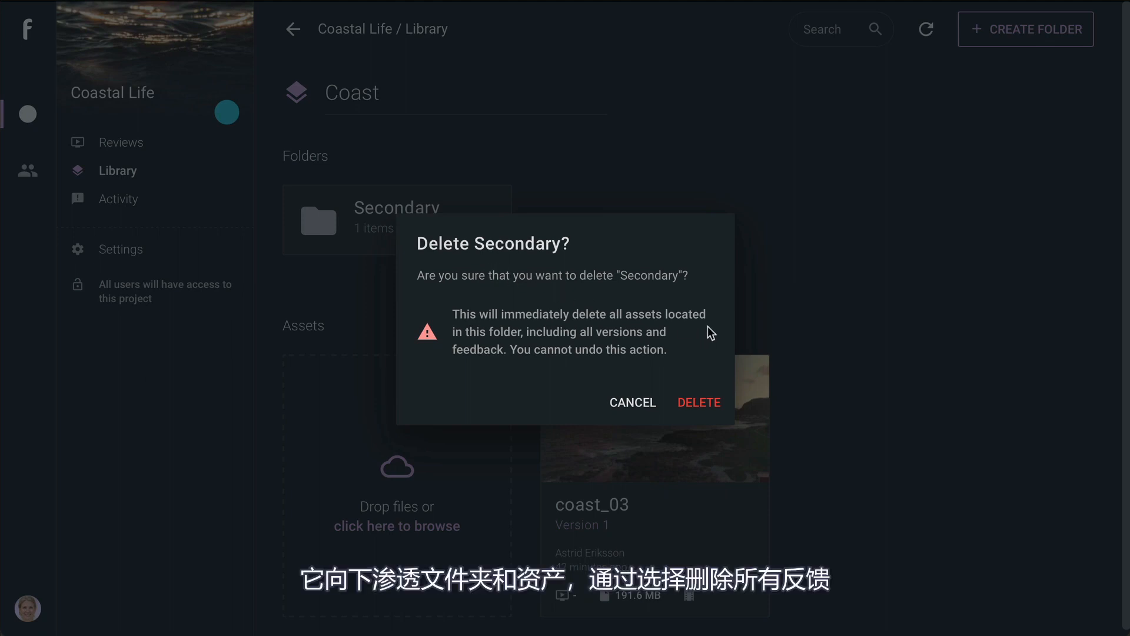
pyautogui.click(709, 403)
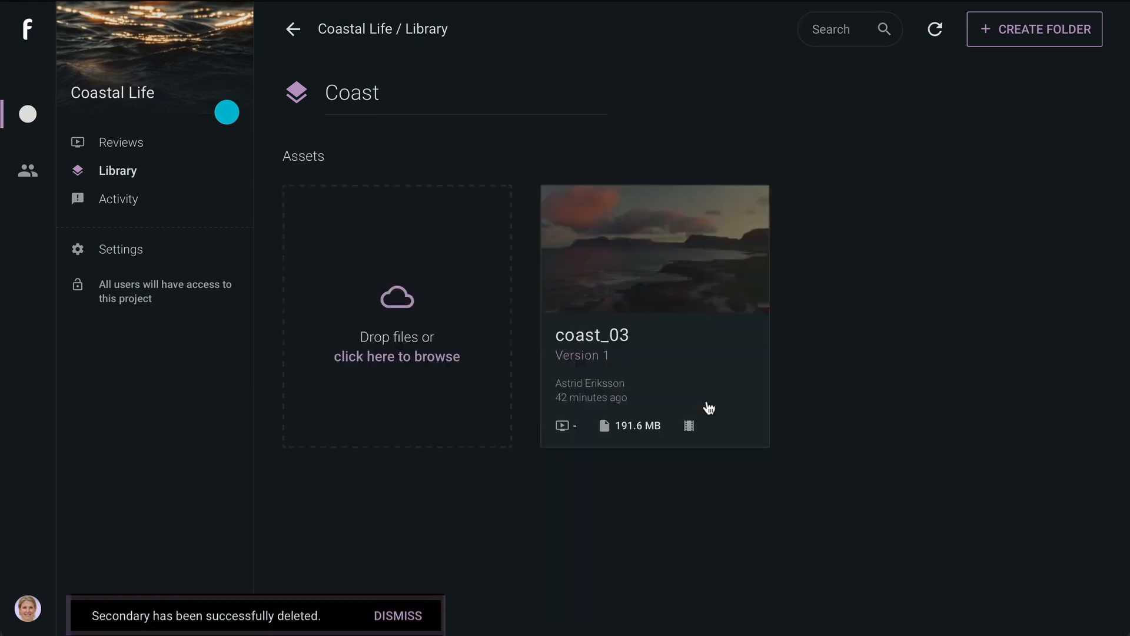
# Step: Return to the main library, open the coast_01 asset and switch it to version 3
pyautogui.click(287, 29)
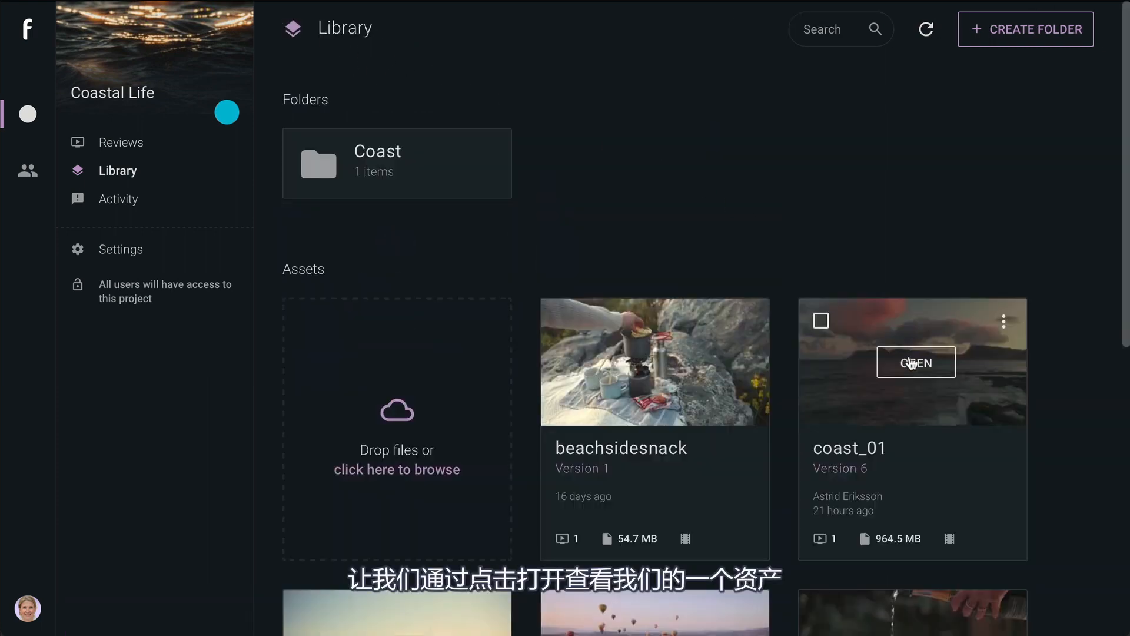
pyautogui.click(911, 364)
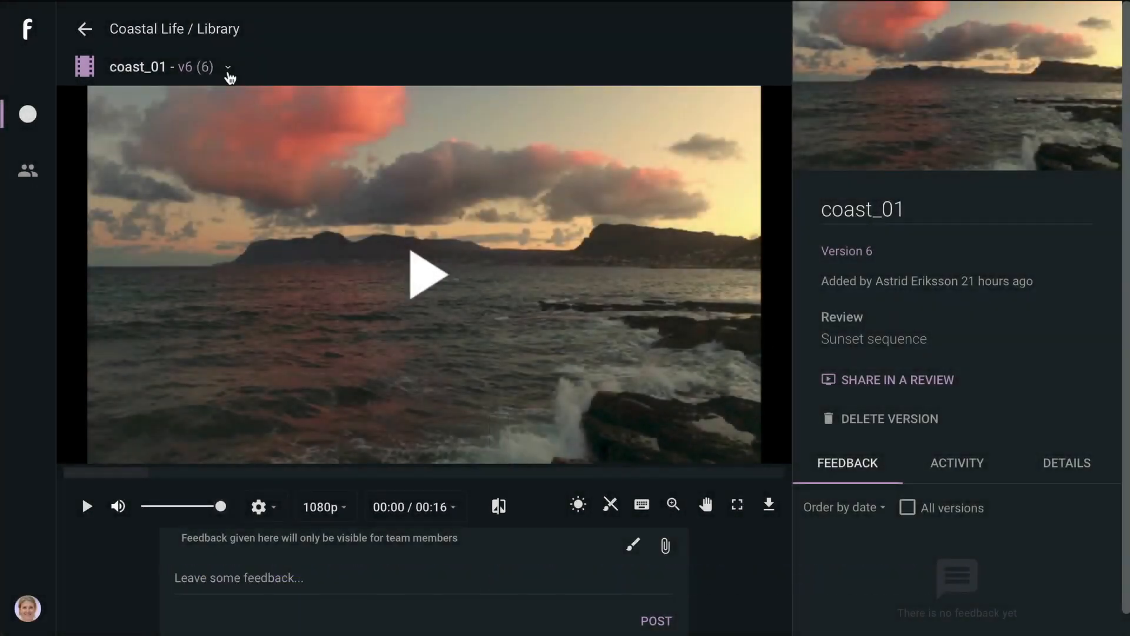
pyautogui.click(227, 68)
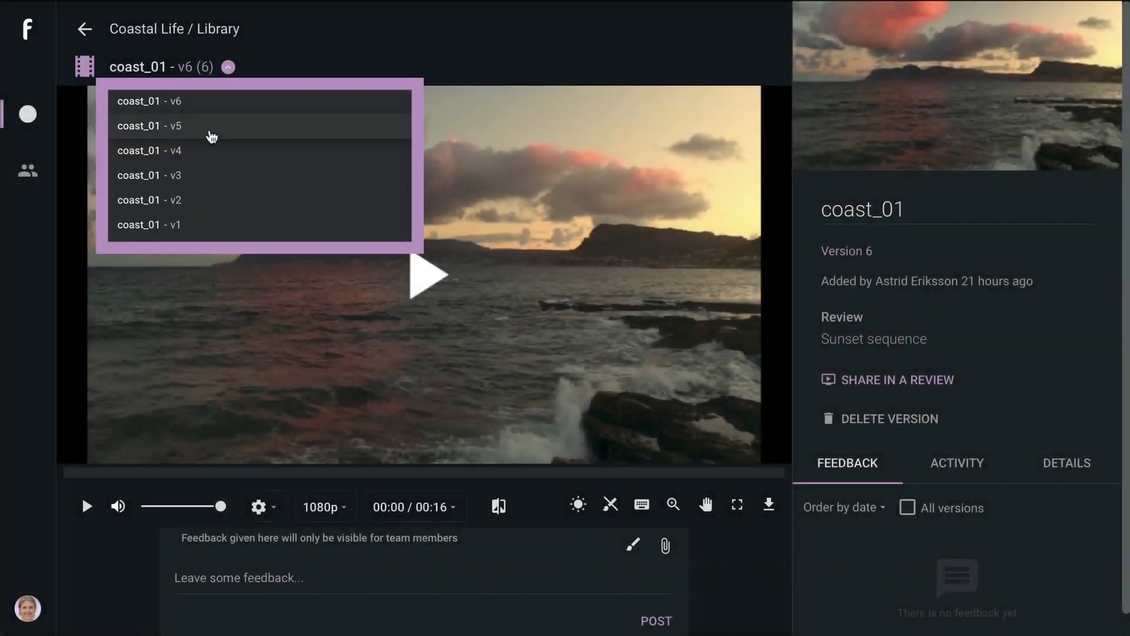
pyautogui.click(199, 177)
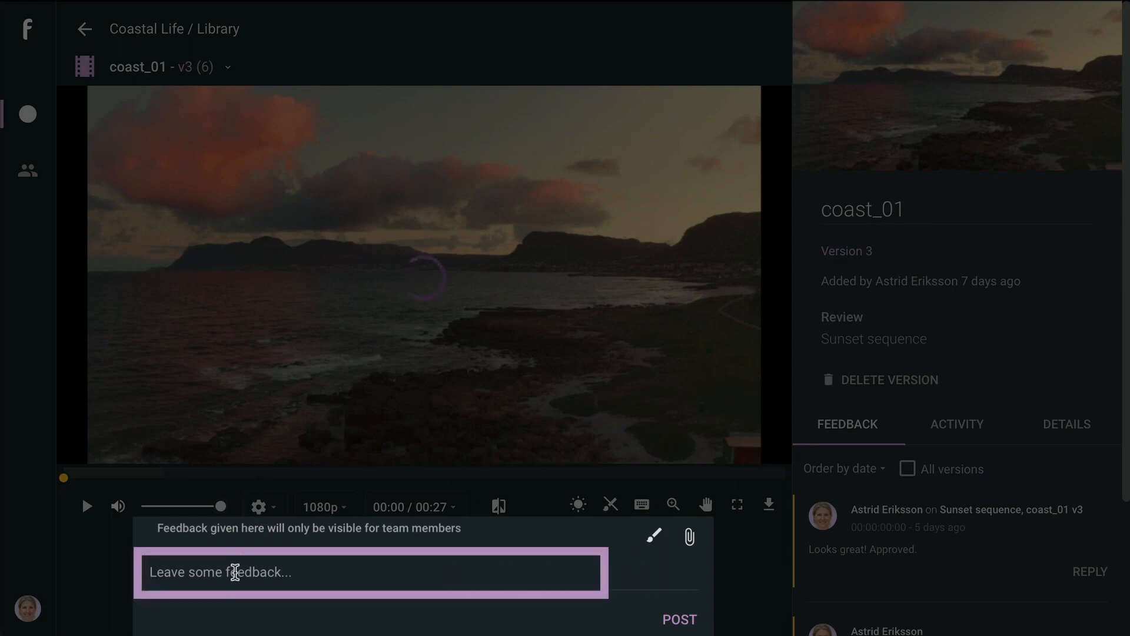
# Step: Post the internal feedback "I love this!" on version 3 of coast_01
pyautogui.click(235, 571)
pyautogui.write('I love t')
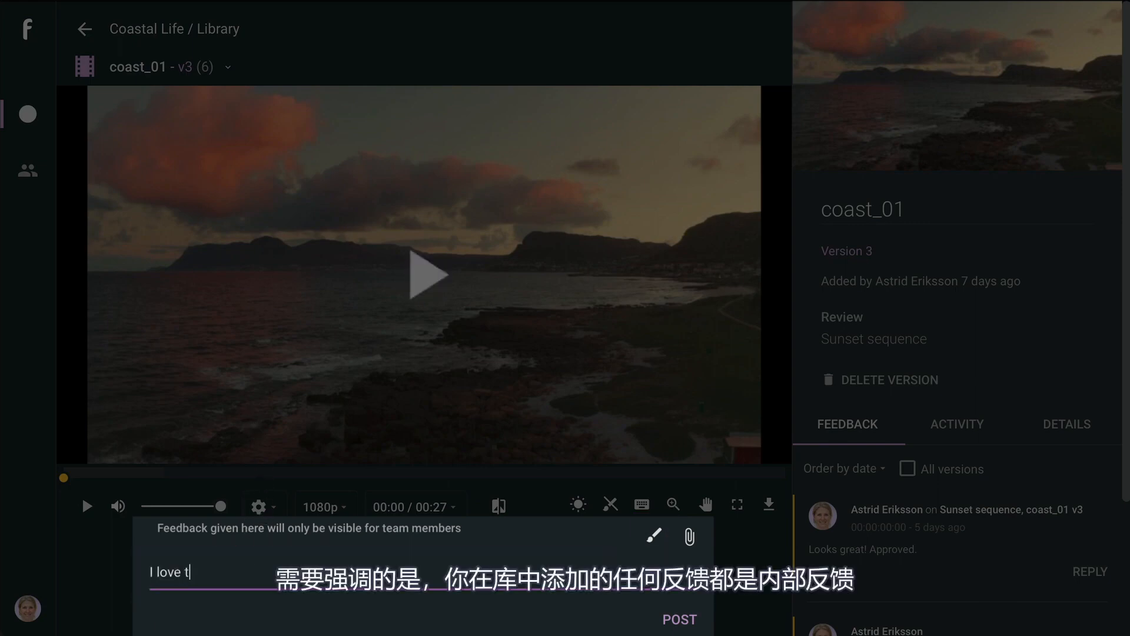
pyautogui.write('his!')
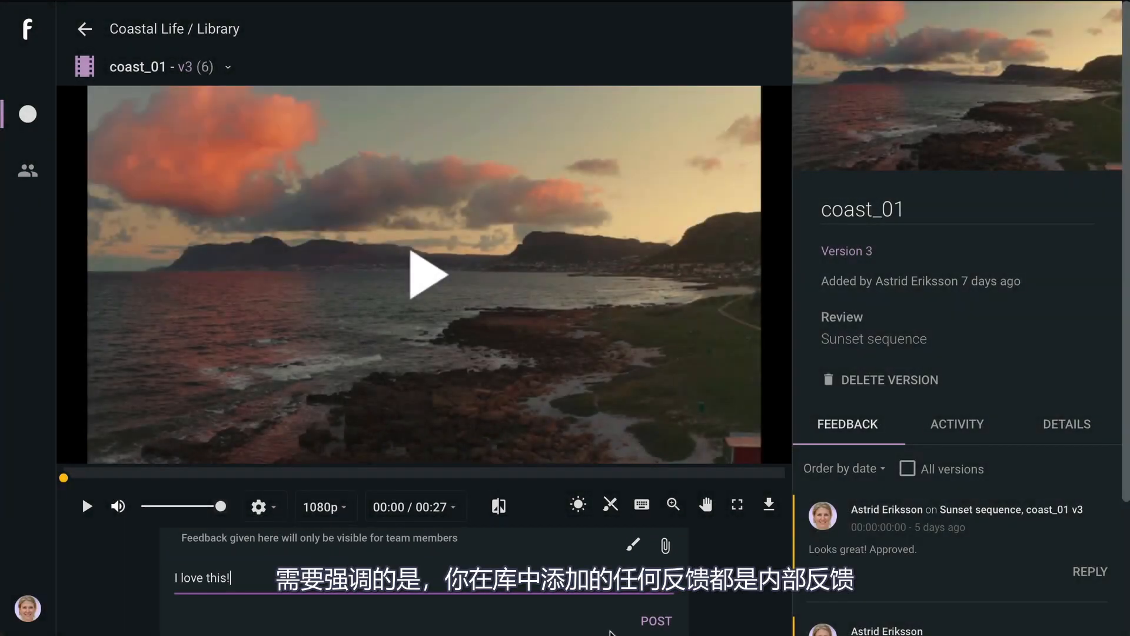
pyautogui.click(655, 622)
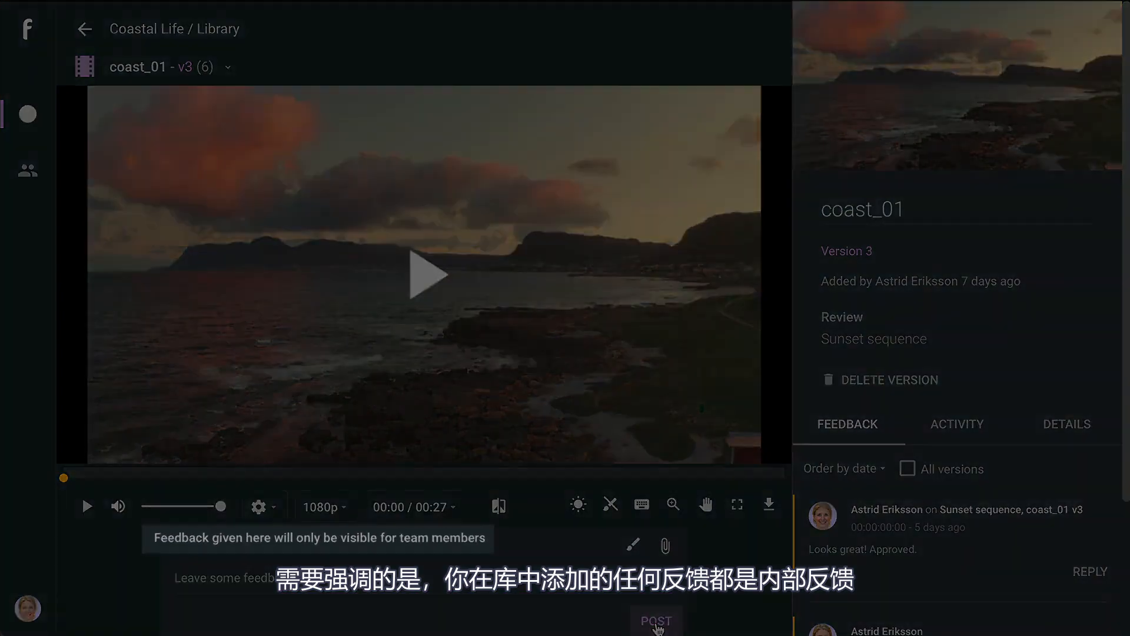
# Step: Examine the feedback, activity history and details of coast_01 version 3, including its editable asset name
pyautogui.scroll(-3, 917, 551)
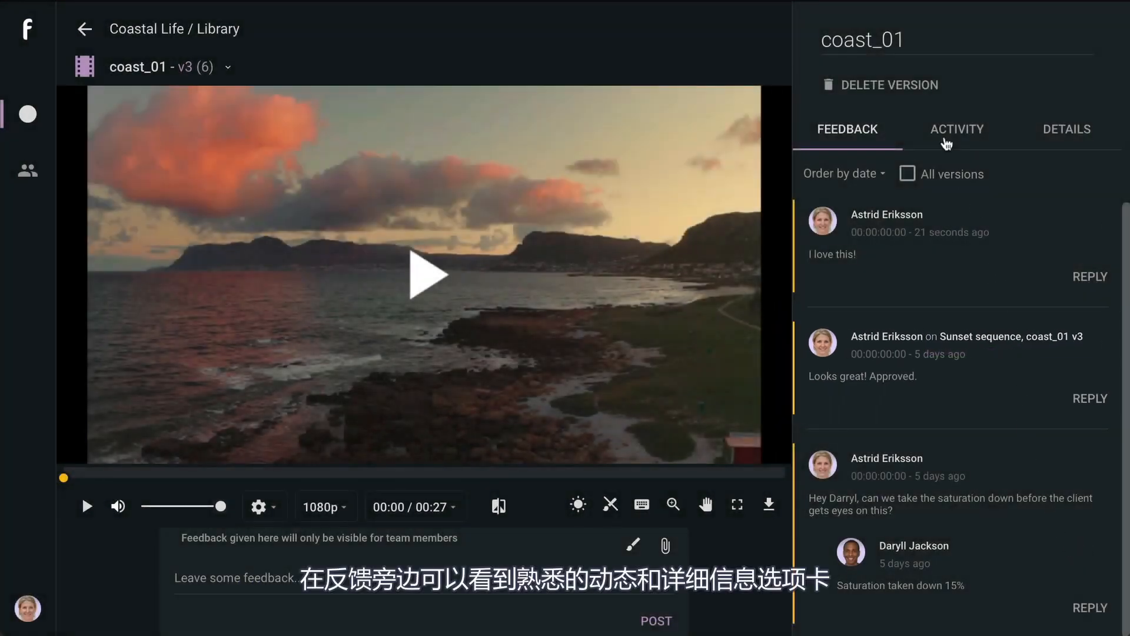
pyautogui.click(946, 143)
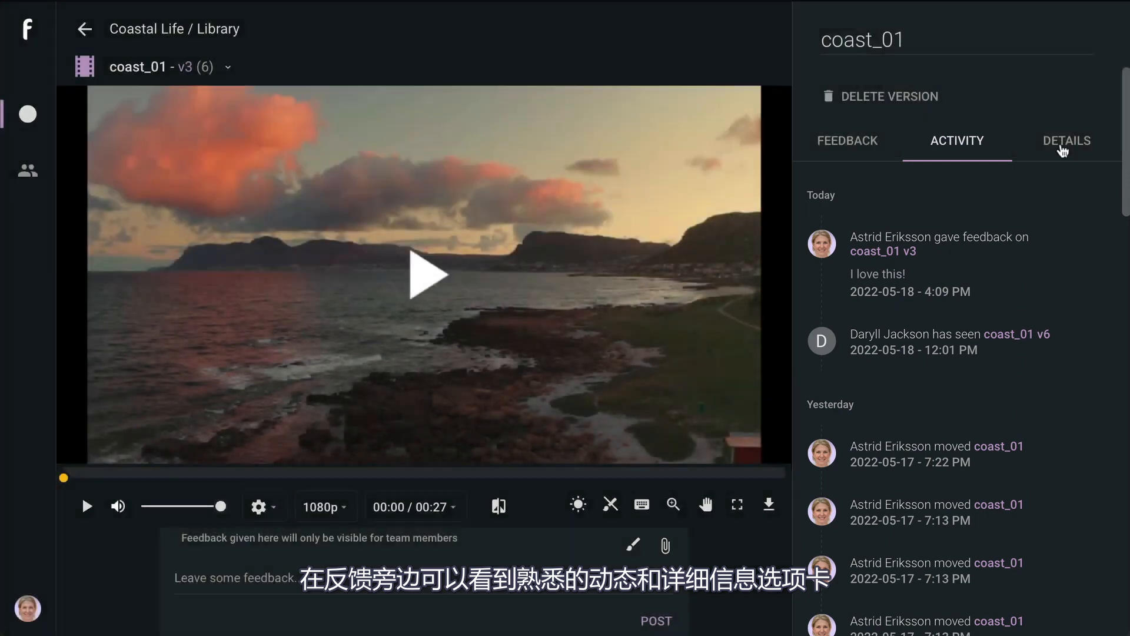
pyautogui.click(1061, 147)
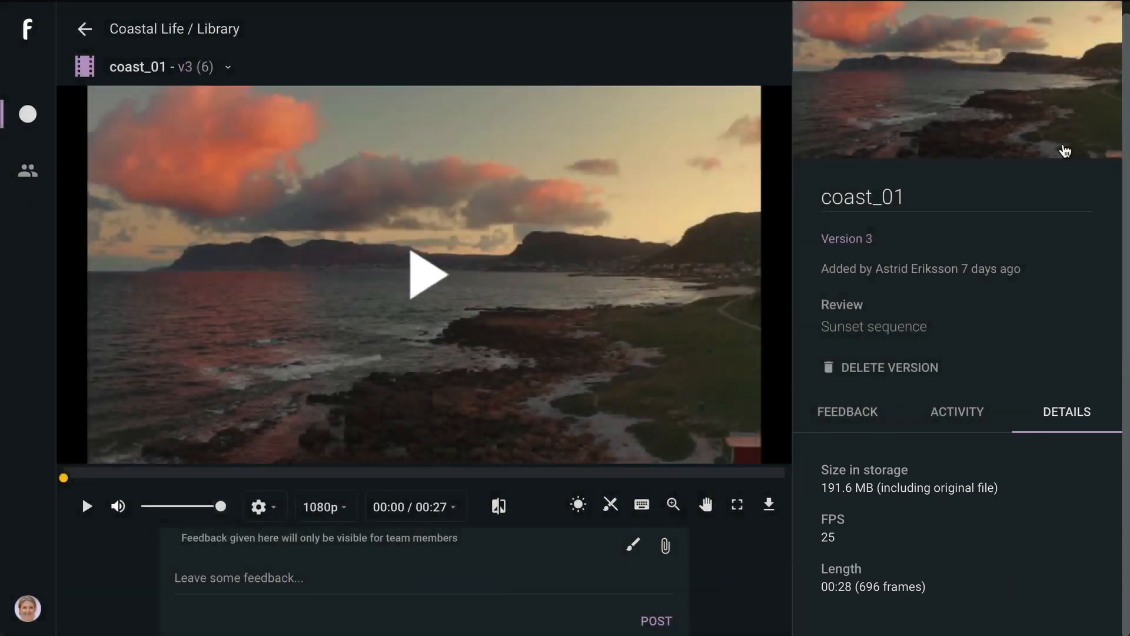
pyautogui.click(1018, 202)
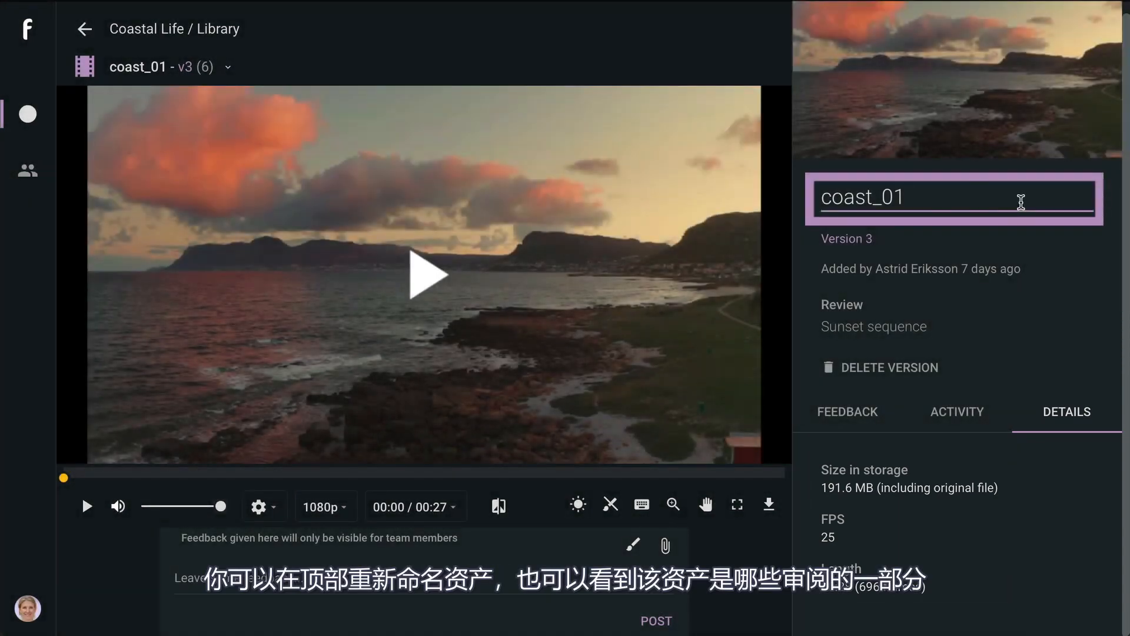
pyautogui.click(1010, 243)
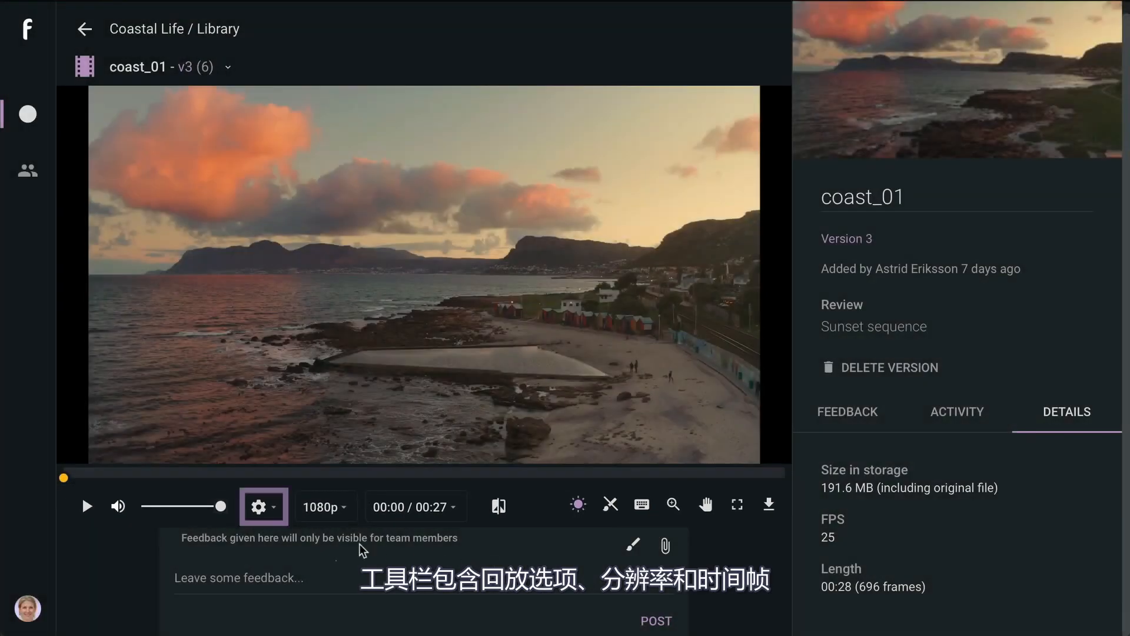
# Step: Look through the player's speed and loop, resolution and time format options
pyautogui.click(271, 509)
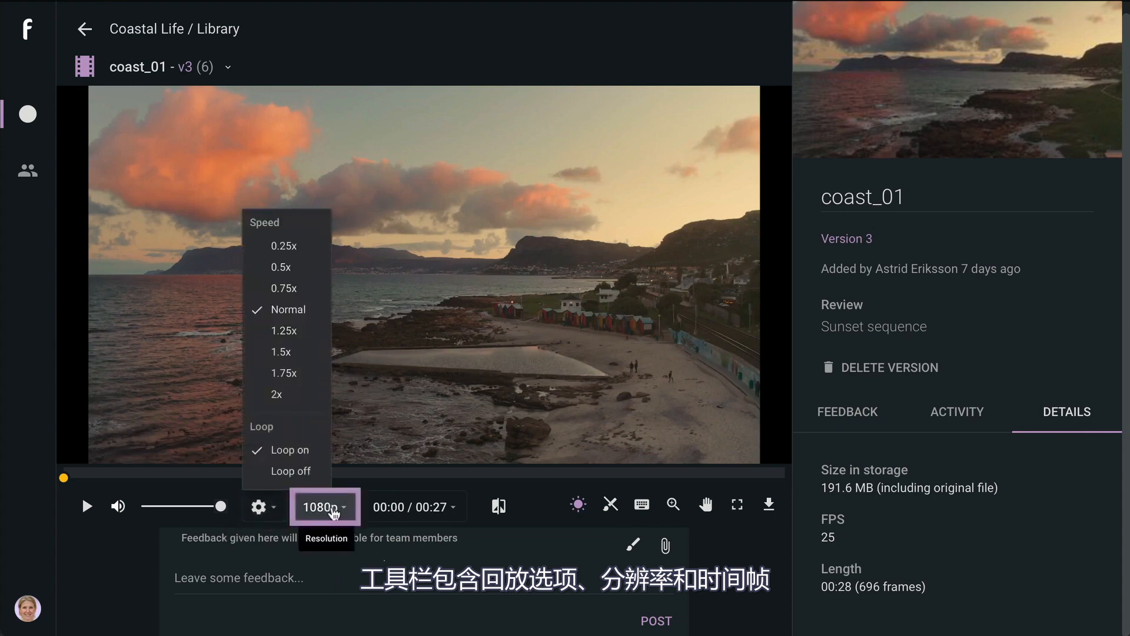
pyautogui.click(328, 511)
pyautogui.click(423, 510)
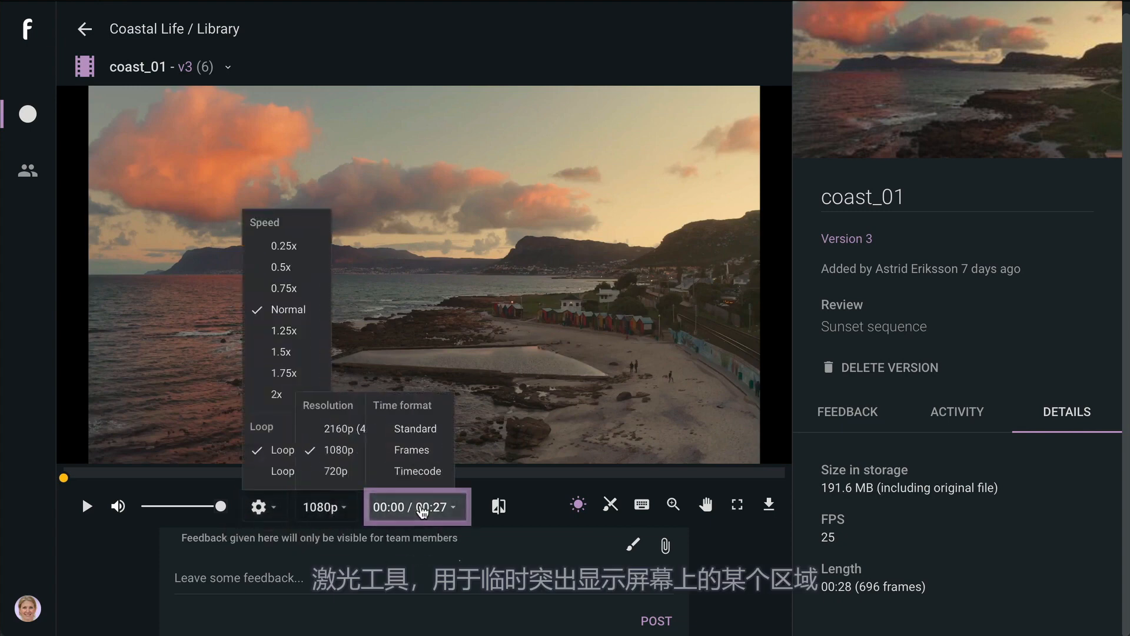
# Step: Temporarily highlight an area of the frame with the Laser tool and clear the annotations from the frame
pyautogui.click(578, 504)
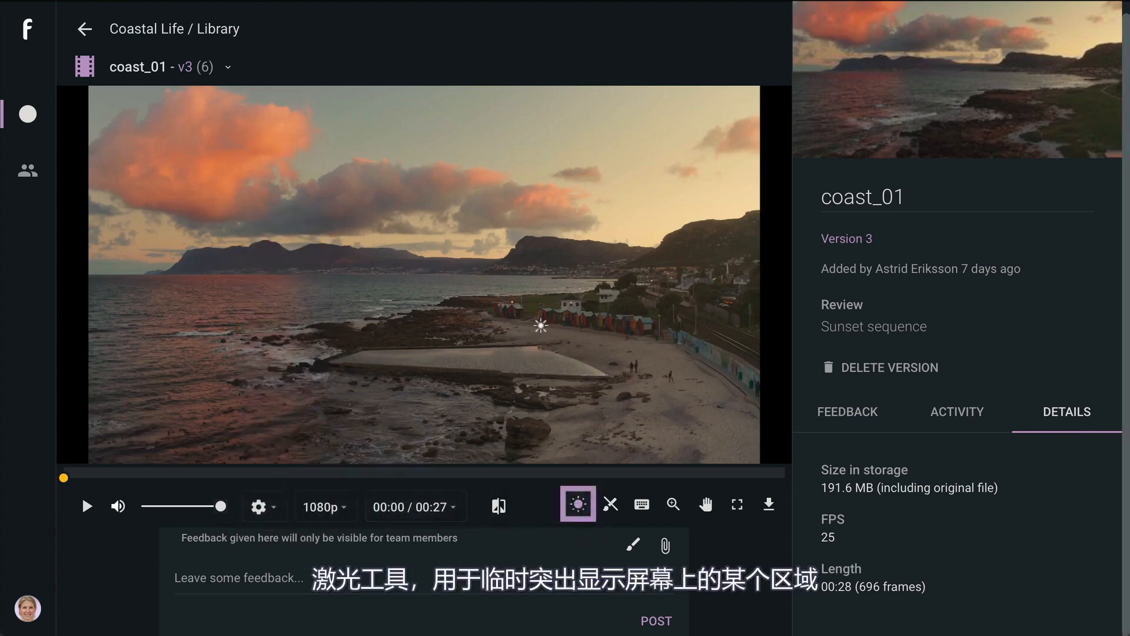
pyautogui.moveTo(509, 164)
pyautogui.mouseDown()
pyautogui.moveTo(564, 203)
pyautogui.moveTo(495, 157)
pyautogui.mouseUp()
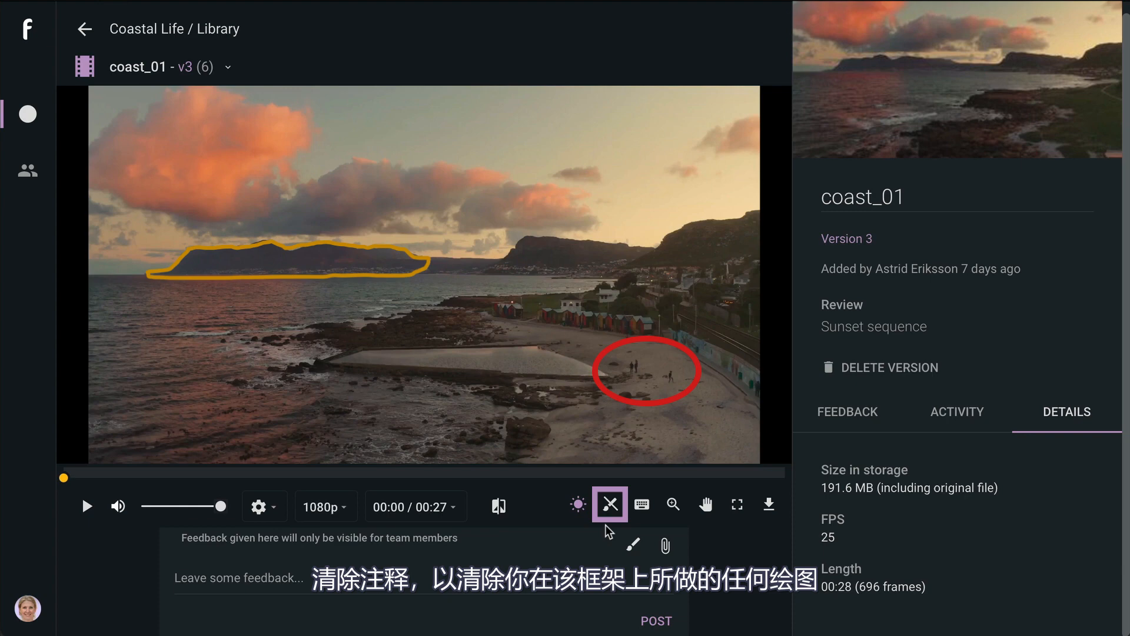
pyautogui.click(610, 506)
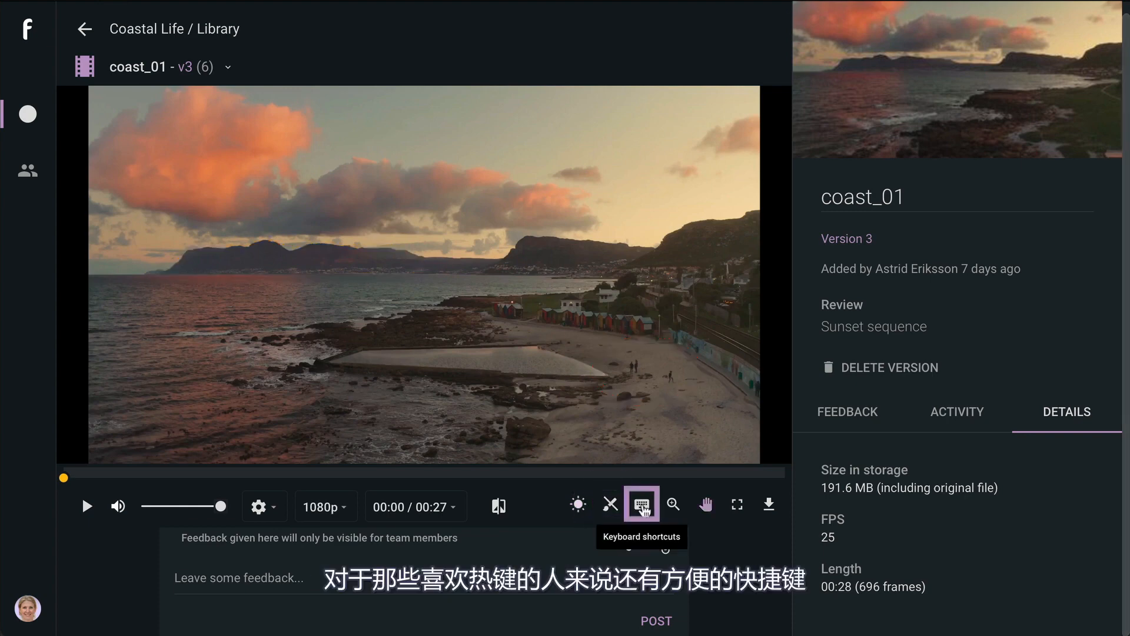
# Step: Examine the player's list of keyboard shortcuts and close it
pyautogui.click(643, 507)
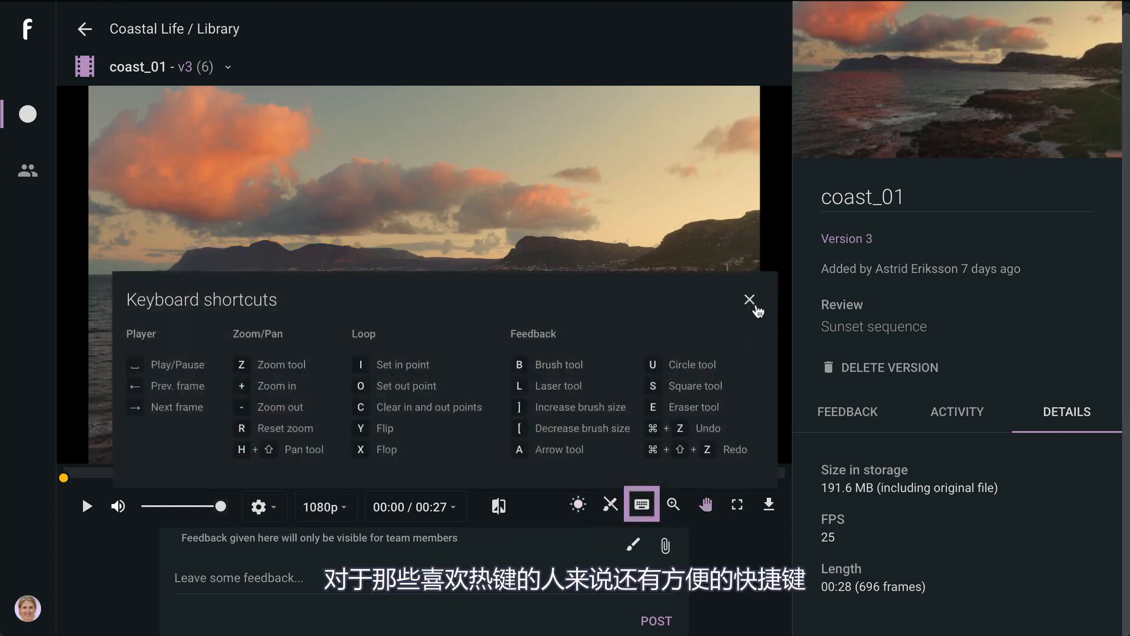
pyautogui.click(750, 301)
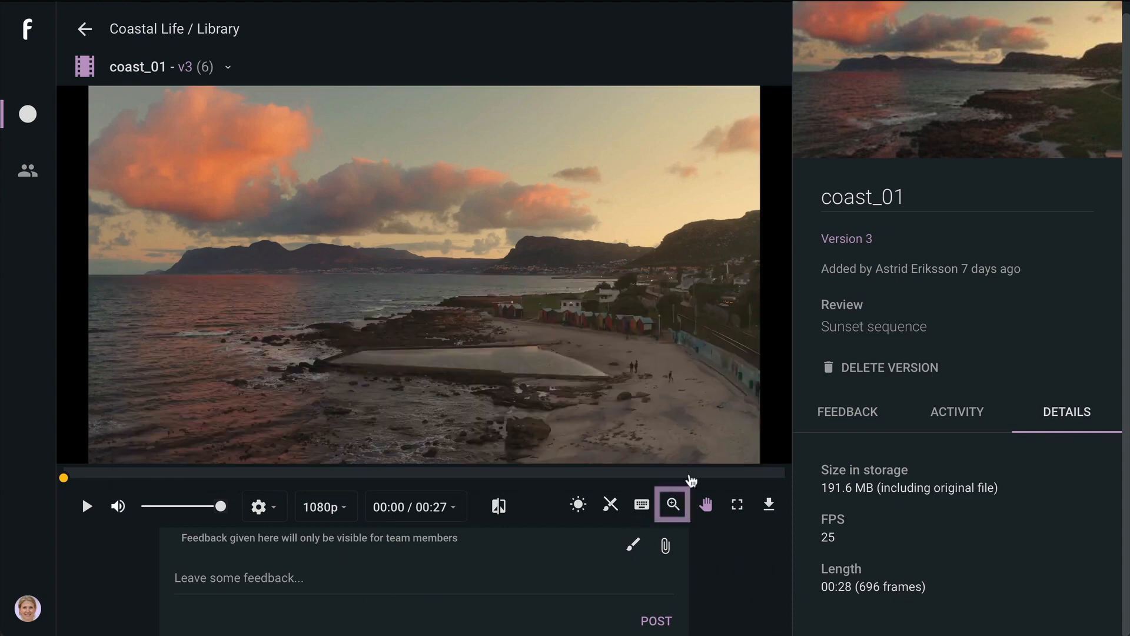
# Step: Zoom the video to 150%, pan across the enlarged frame and briefly view it in full screen
pyautogui.click(671, 505)
pyautogui.click(724, 441)
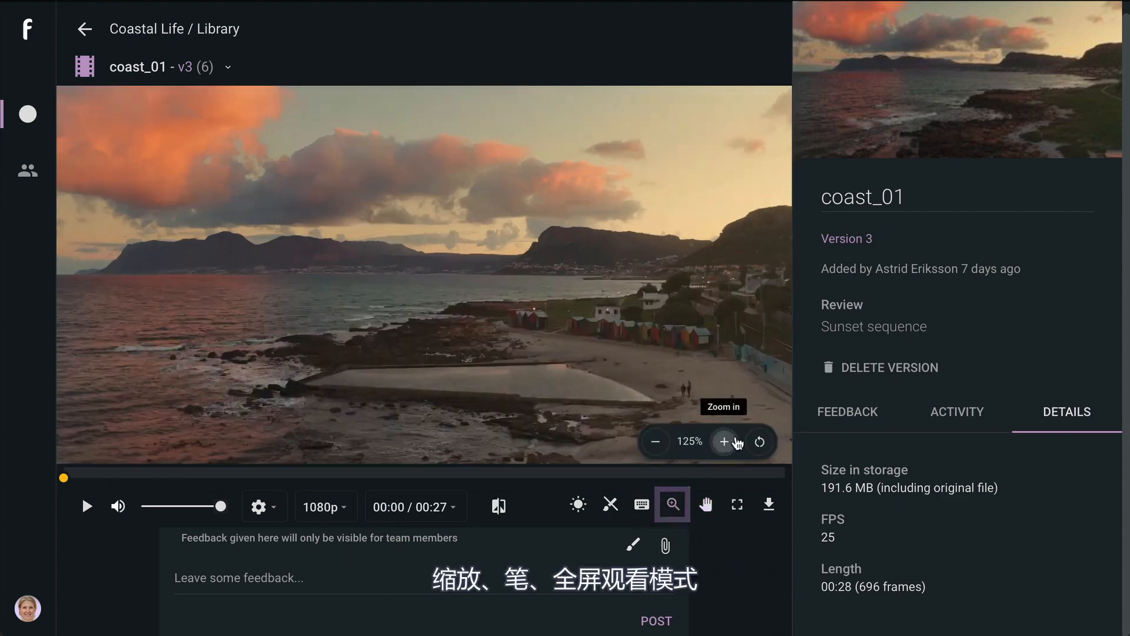
pyautogui.click(724, 442)
pyautogui.click(705, 504)
pyautogui.moveTo(606, 361); pyautogui.dragTo(400, 261)
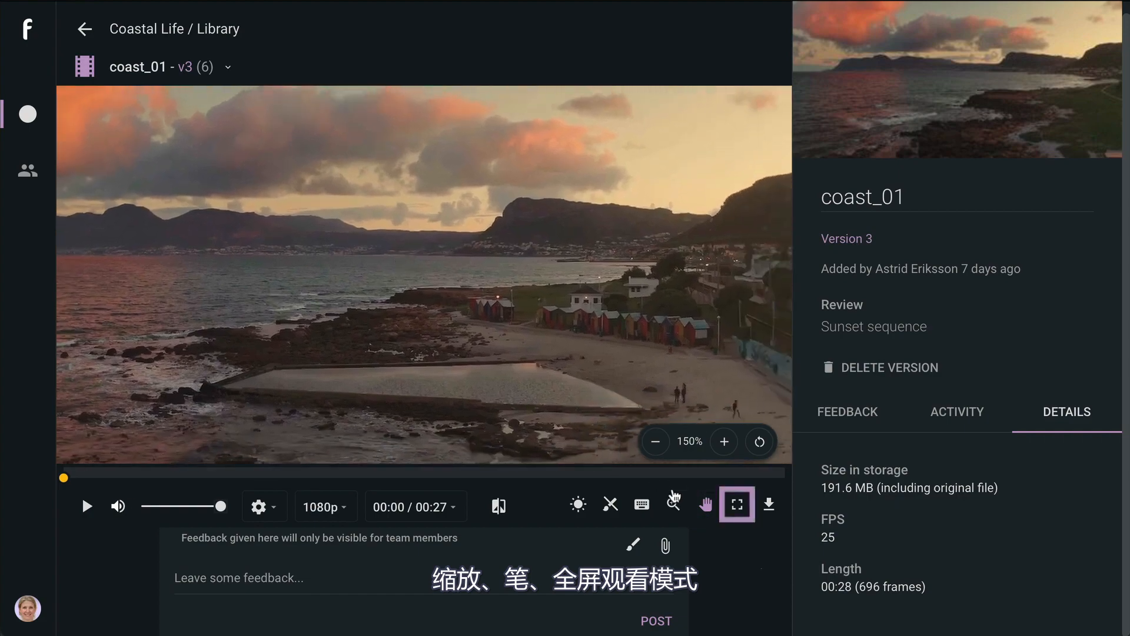
pyautogui.click(737, 505)
pyautogui.press('Escape')
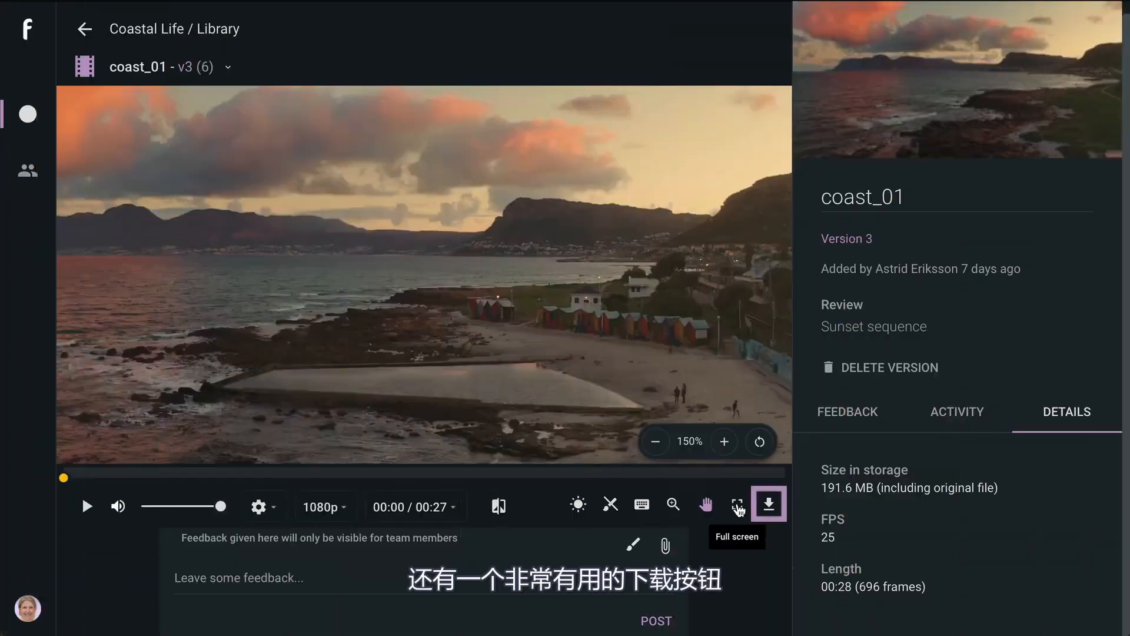
# Step: Check the download formats offered for coast_01 version 3 without downloading, and start playing the video
pyautogui.click(768, 505)
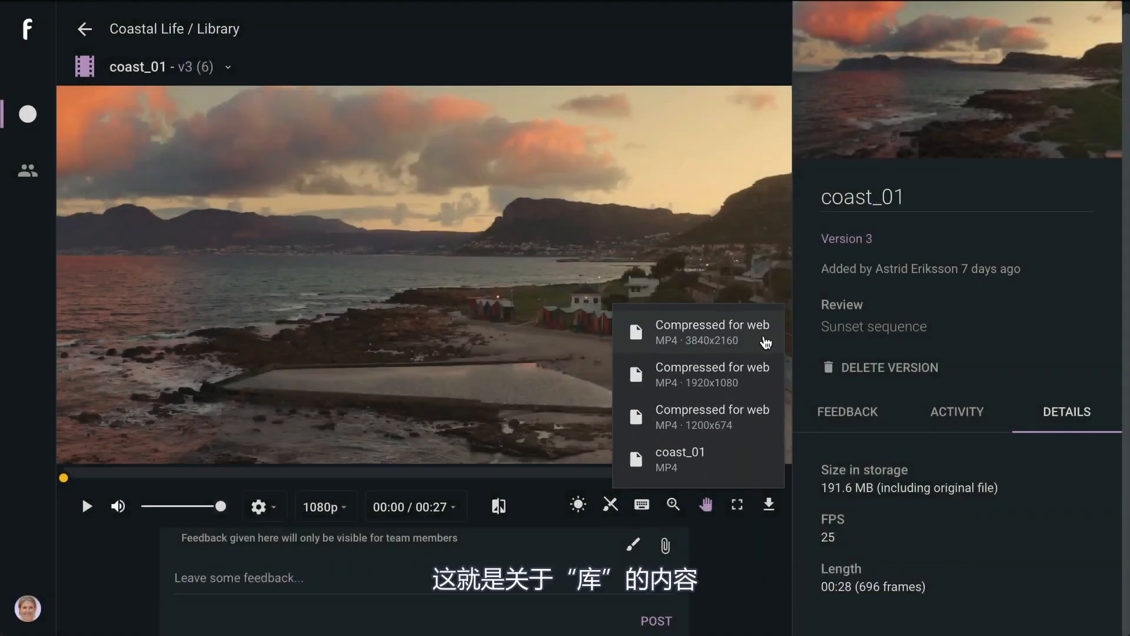
pyautogui.click(756, 551)
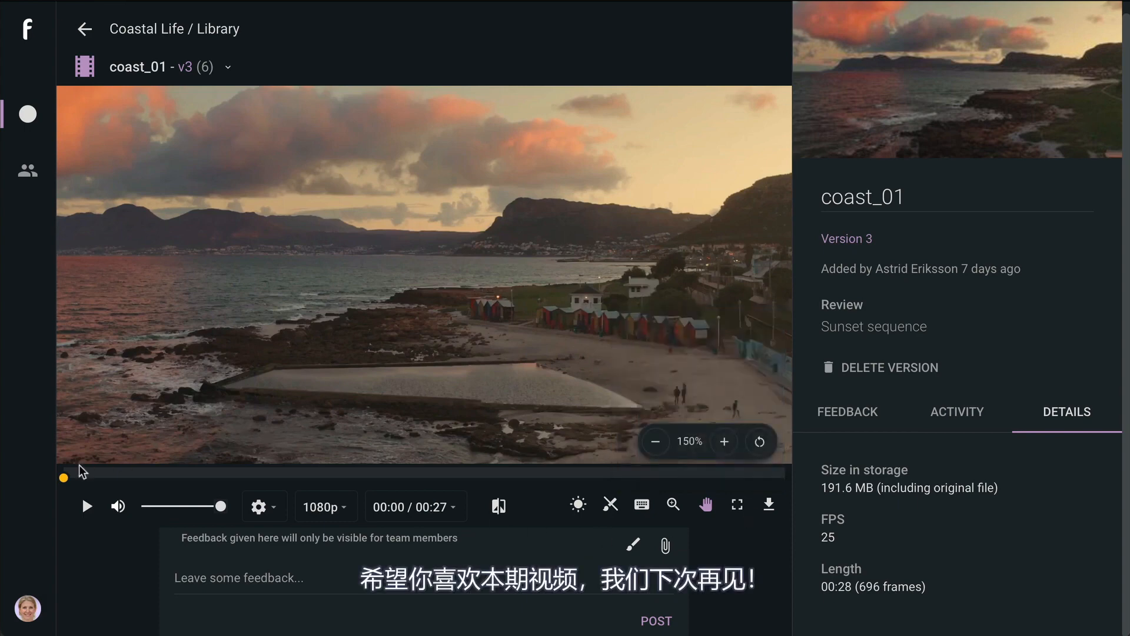
pyautogui.click(83, 508)
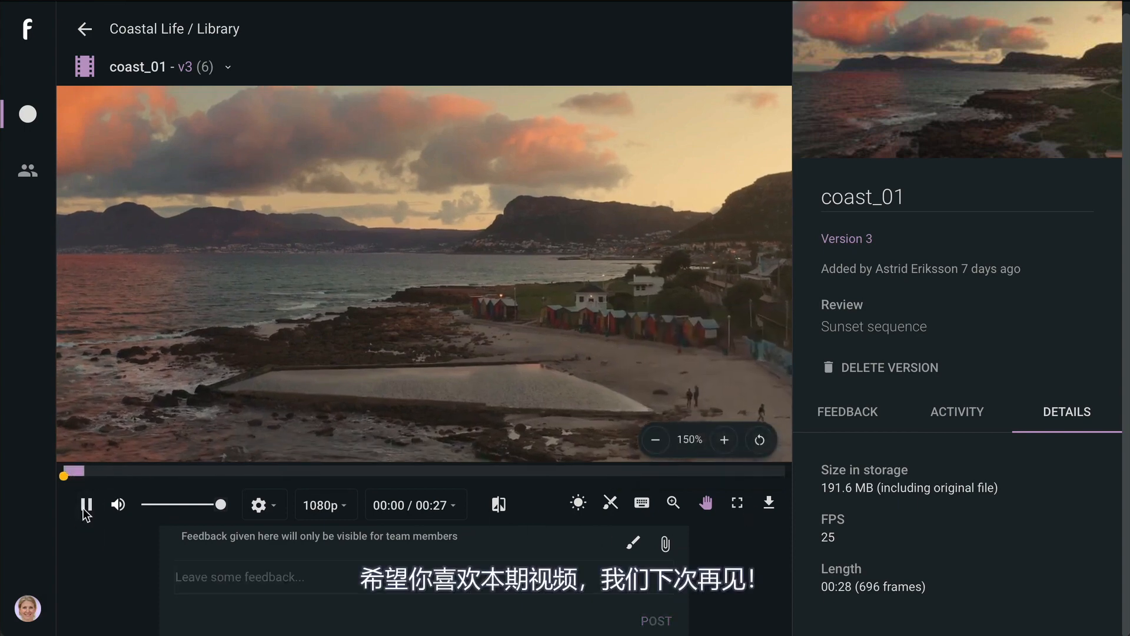